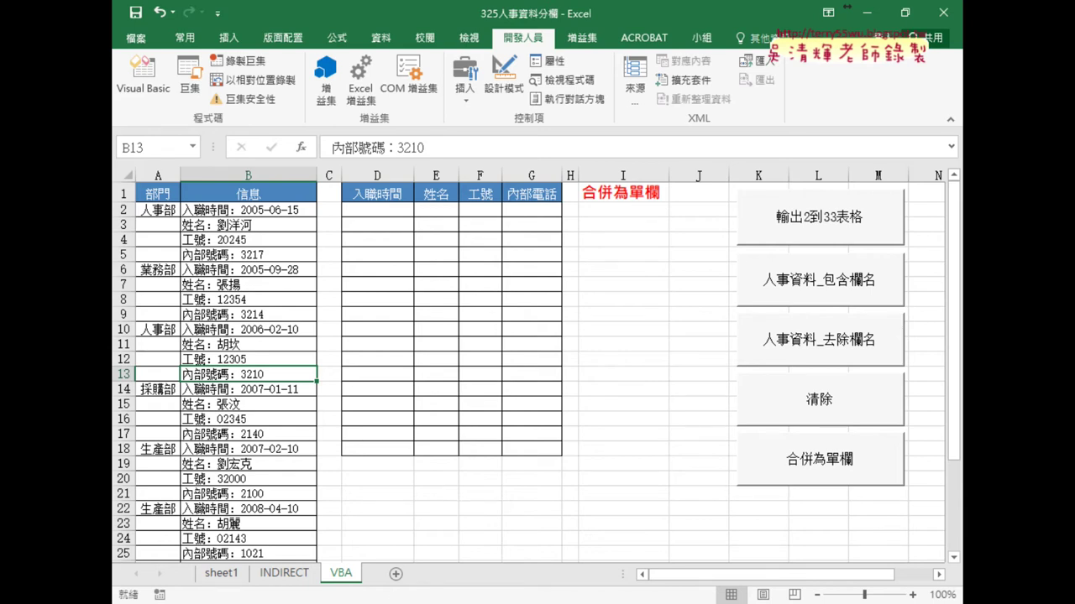
# In the VBA editor, type 'vba.' right after the equals sign on the Mid line of Module1
pyautogui.moveTo(537, 601)
pyautogui.click(851, 542)
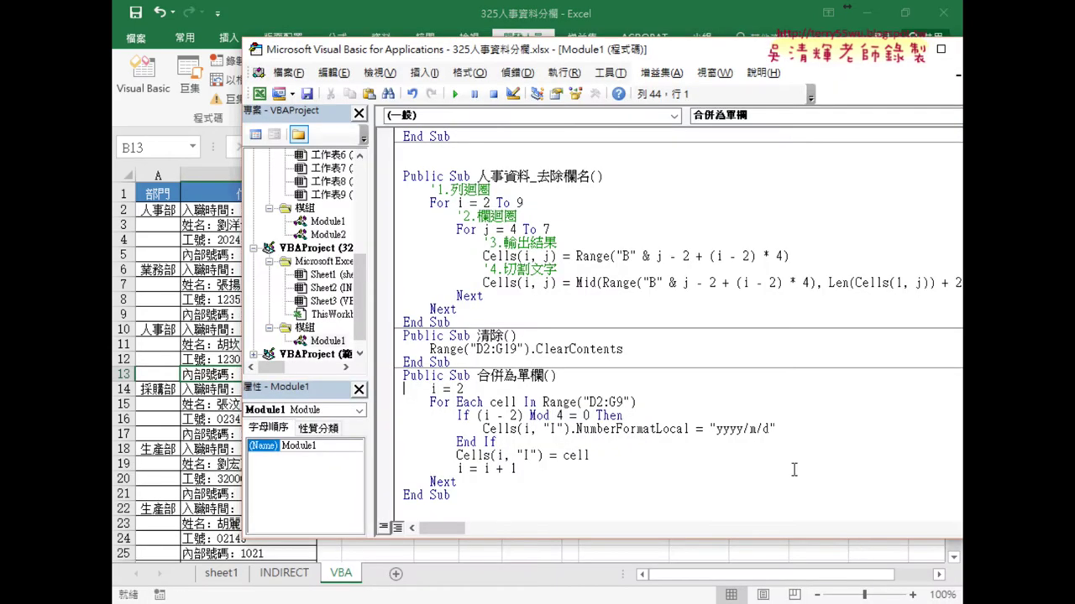
pyautogui.doubleClick(585, 283)
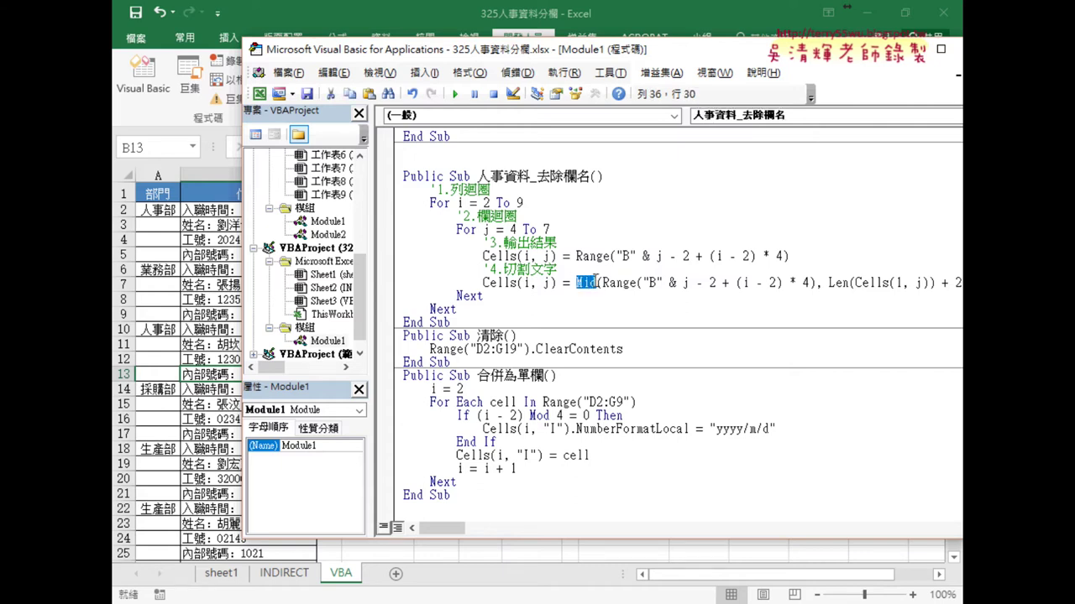
pyautogui.click(576, 284)
pyautogui.press('Left')
pyautogui.write('vba')
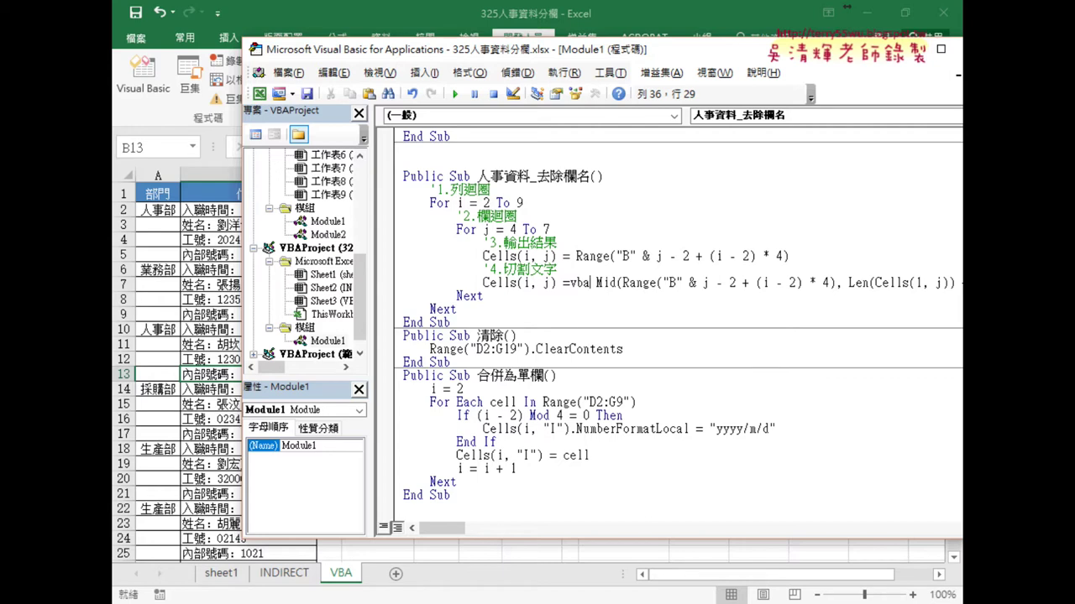
pyautogui.write('.')
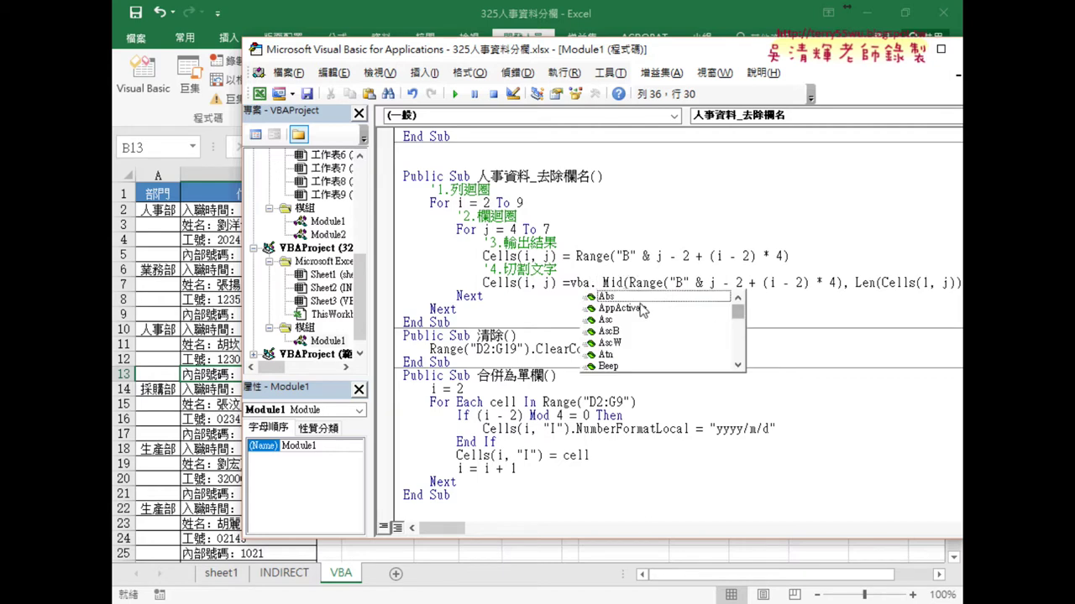
# Scroll the IntelliSense list that follows 'vba.' down toward Mid
pyautogui.moveTo(740, 320); pyautogui.dragTo(738, 324)
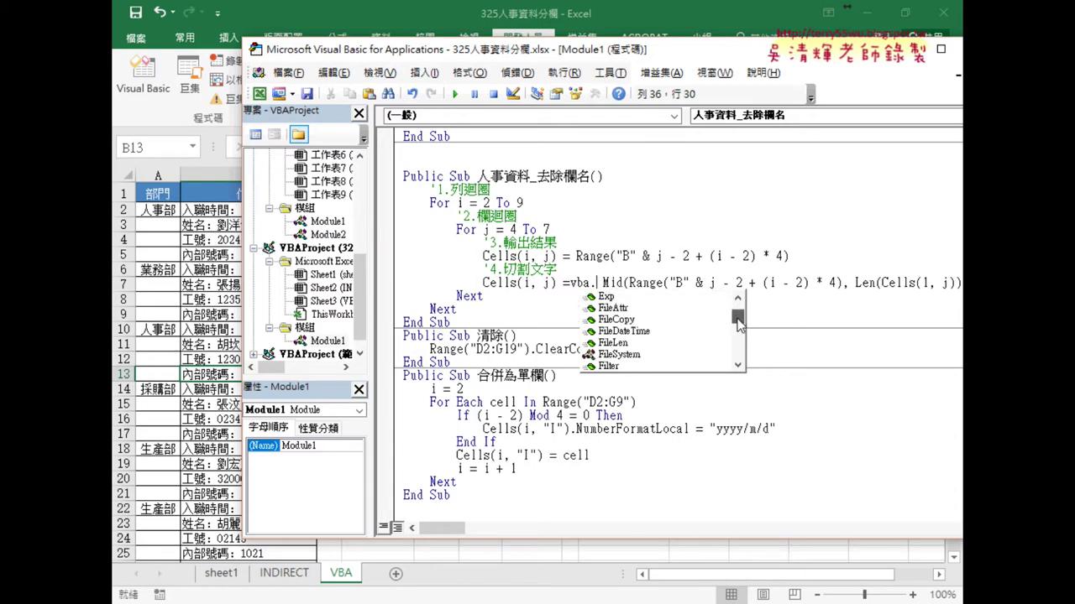
pyautogui.moveTo(738, 324); pyautogui.dragTo(738, 328)
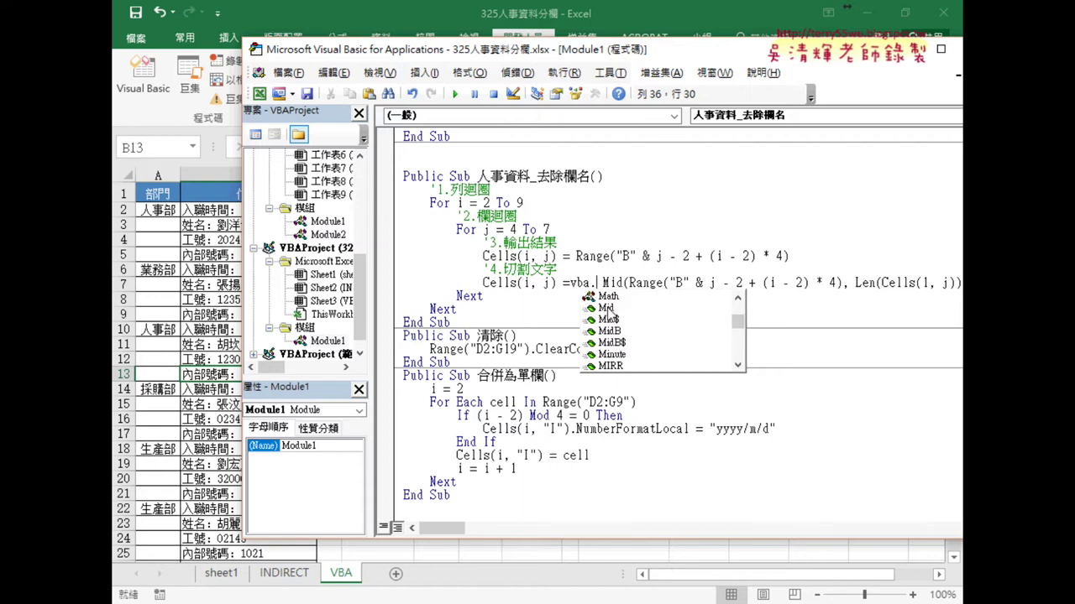
# Complete the prefix to 'vba.Mid(' from the suggestions, then open the F1 help for Mid
pyautogui.click(608, 309)
pyautogui.doubleClick(608, 309)
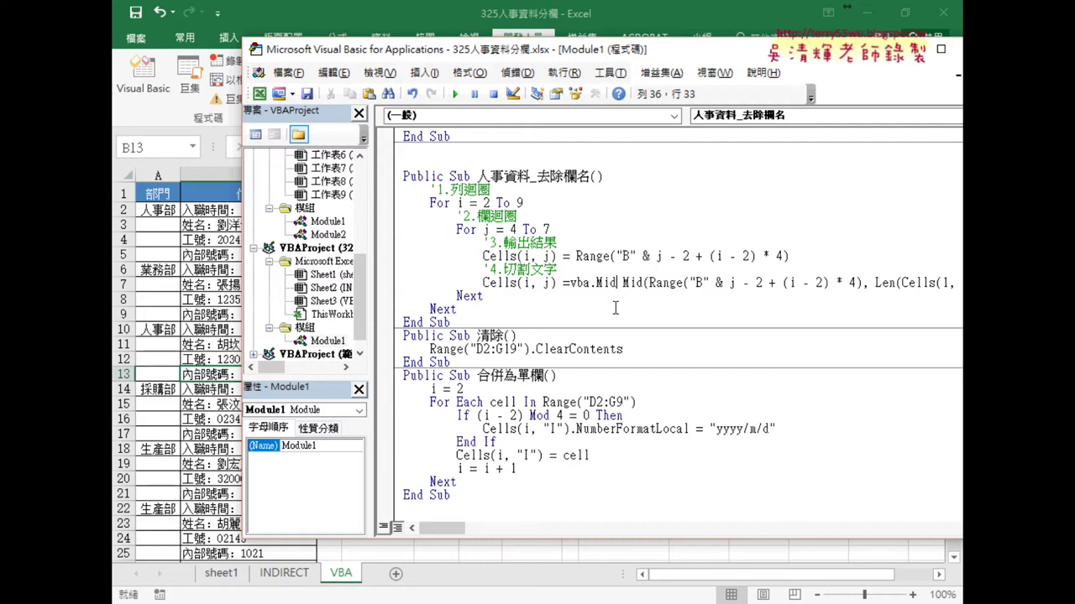
pyautogui.write('(')
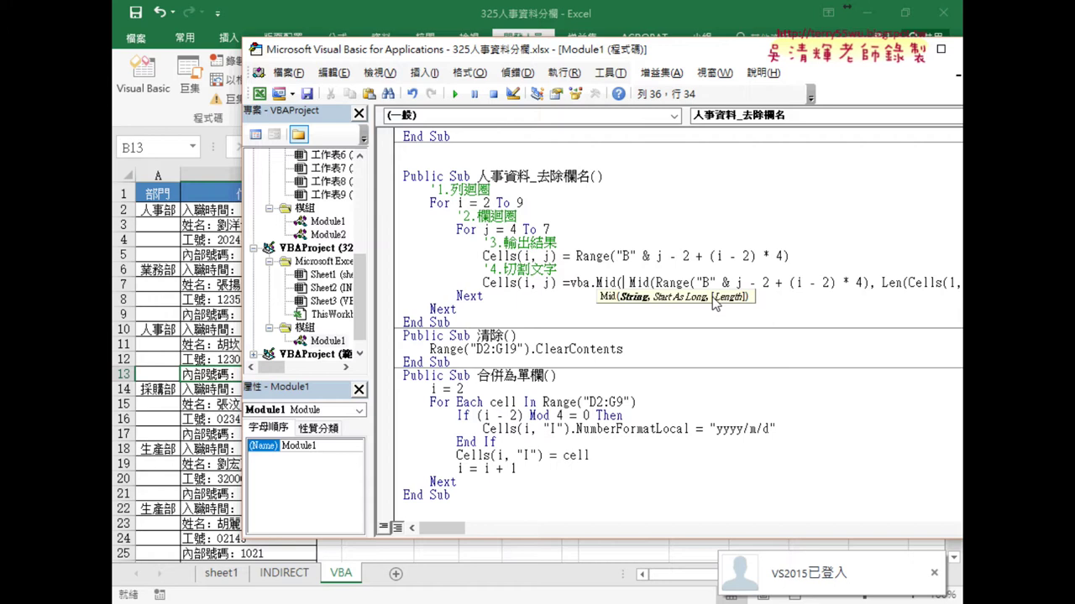
pyautogui.press('Left')
pyautogui.press('Left')
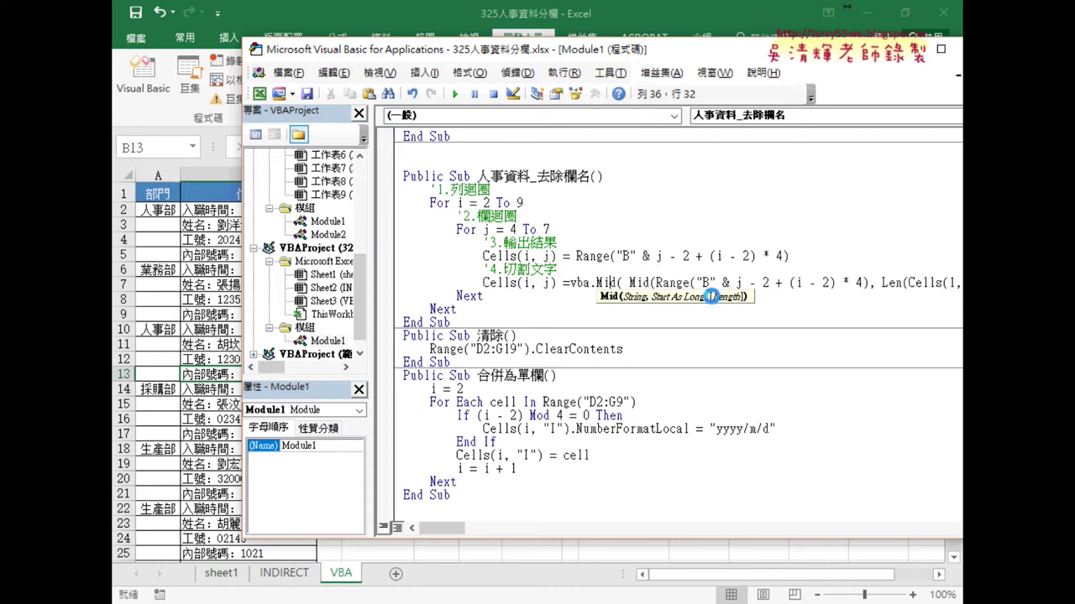
pyautogui.press('F1')
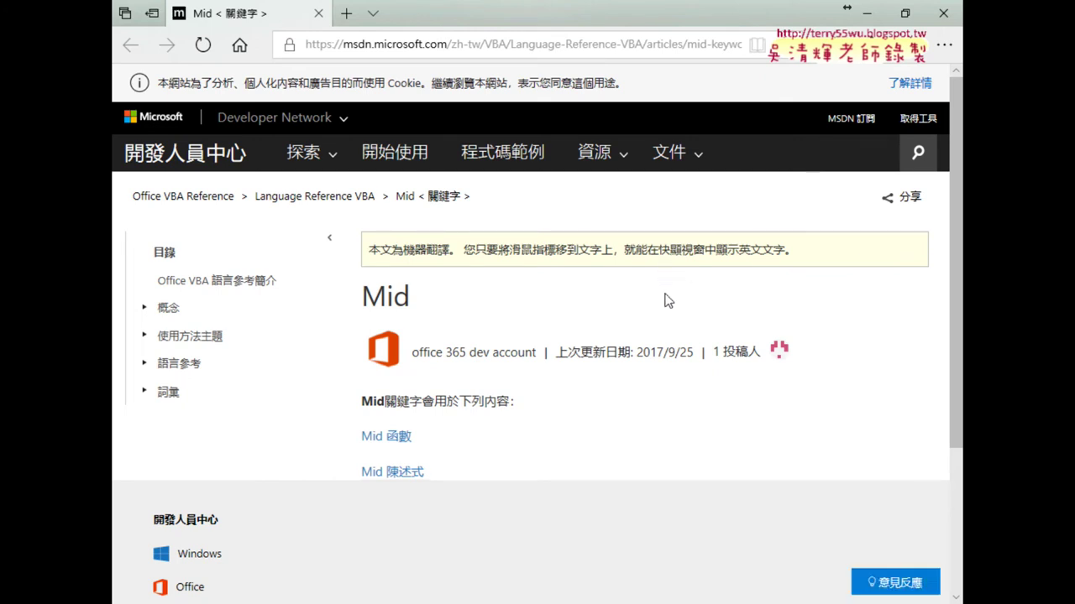
# Open the Mid 函數 function article from the Mid keyword help page
pyautogui.scroll(-1, 664, 300)
pyautogui.scroll(-1, 495, 256)
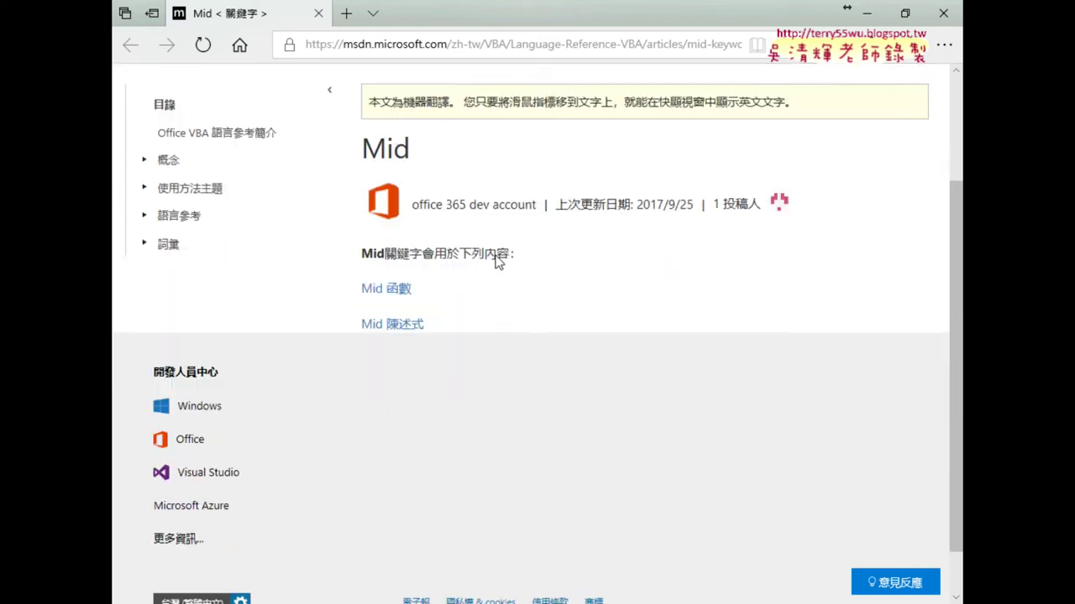
pyautogui.click(398, 280)
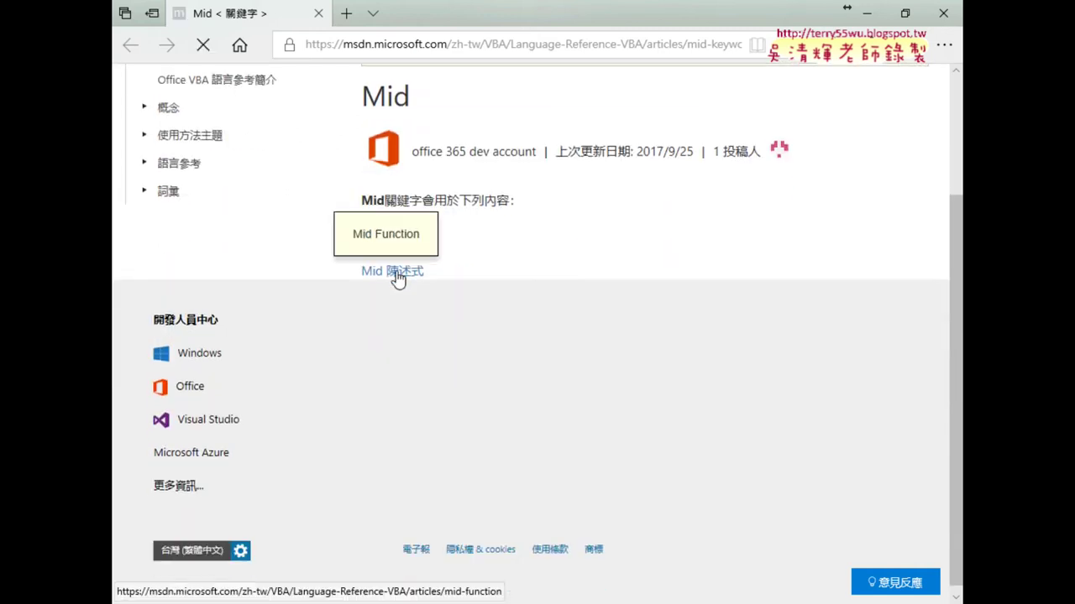
# Read through Mid's parameter table and examples, expanding the second example code block
pyautogui.scroll(-3, 570, 277)
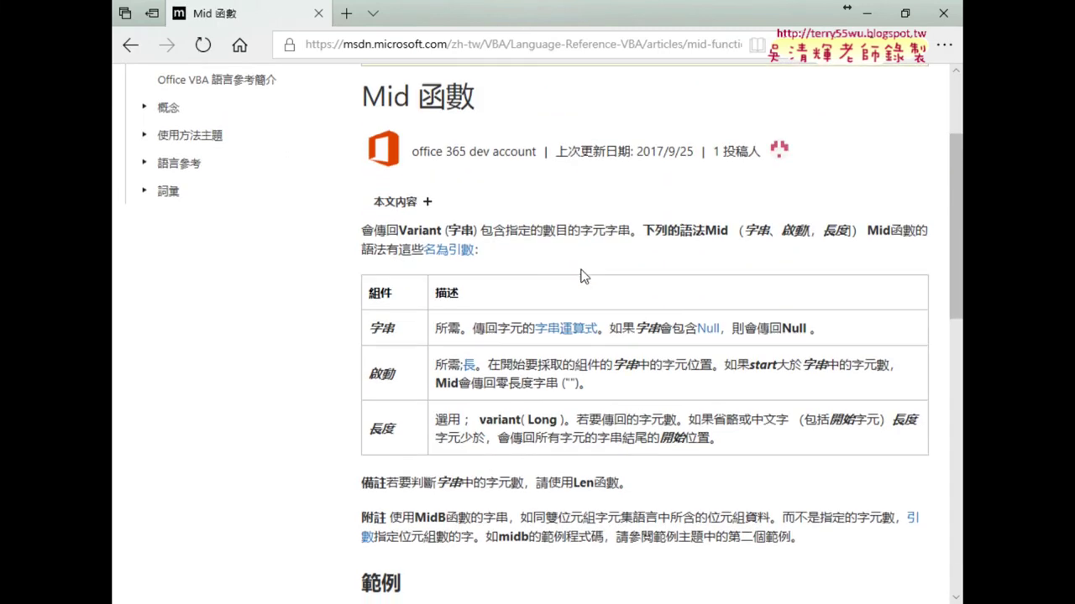
pyautogui.scroll(-1, 646, 298)
pyautogui.scroll(-3, 696, 305)
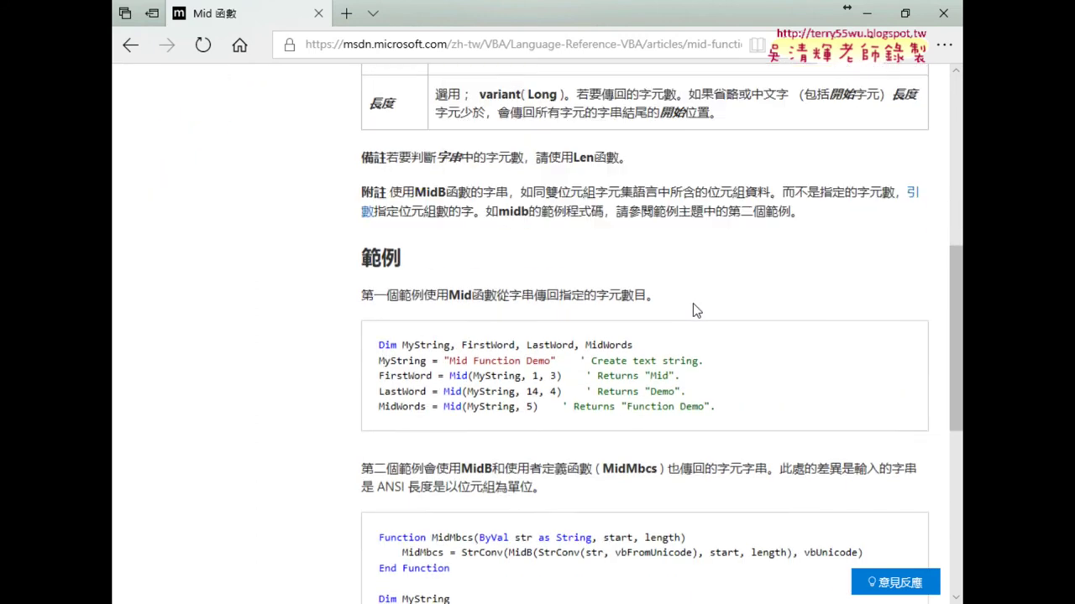
pyautogui.scroll(-1, 786, 298)
pyautogui.scroll(-2, 786, 302)
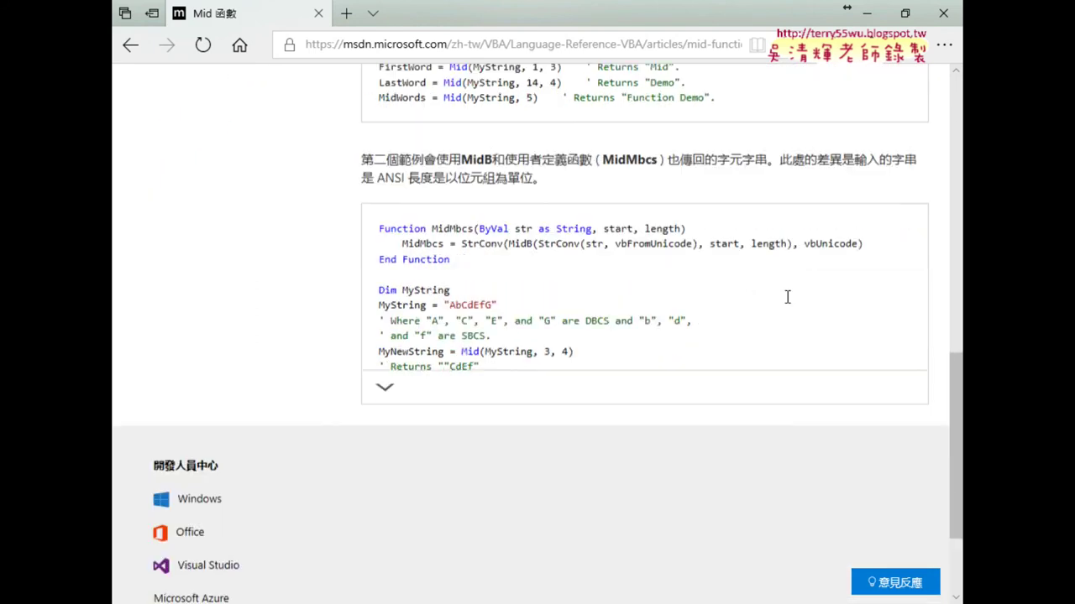
pyautogui.click(410, 377)
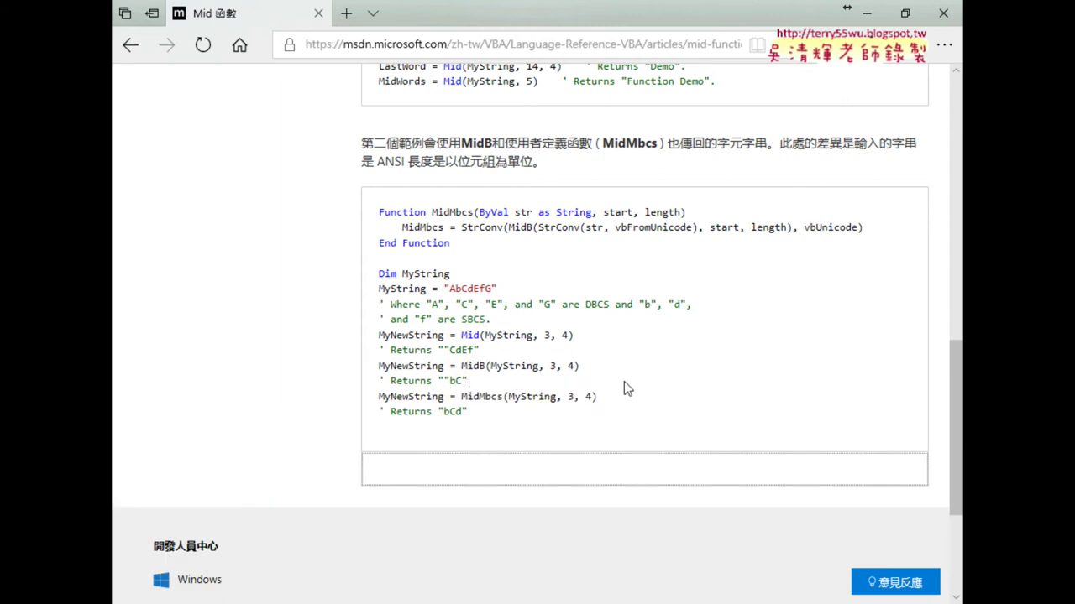
pyautogui.scroll(2, 706, 369)
pyautogui.scroll(3, 739, 371)
pyautogui.scroll(1, 739, 372)
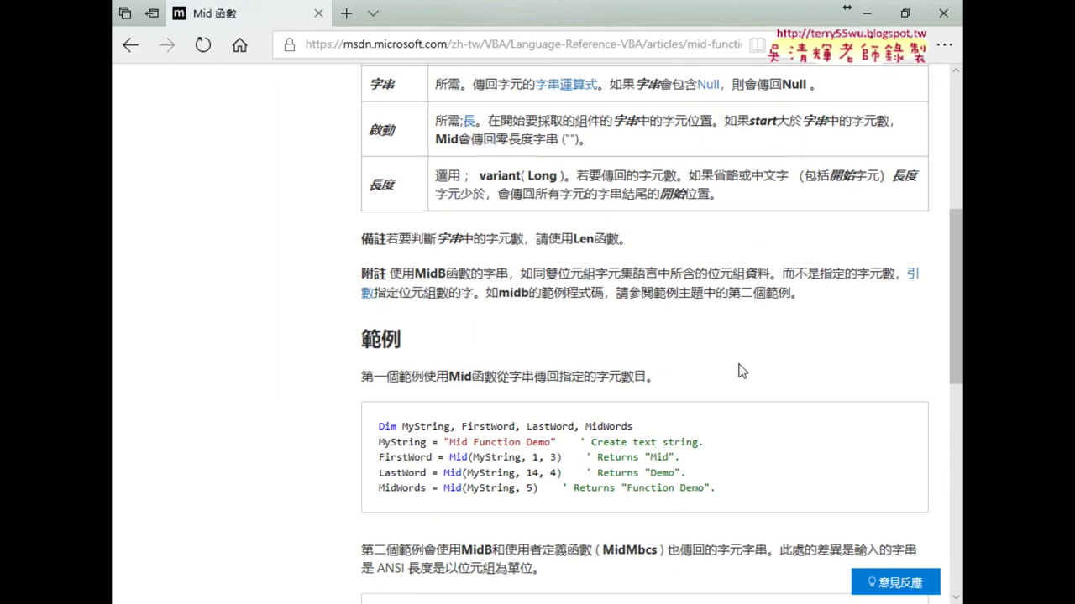
pyautogui.scroll(1, 742, 371)
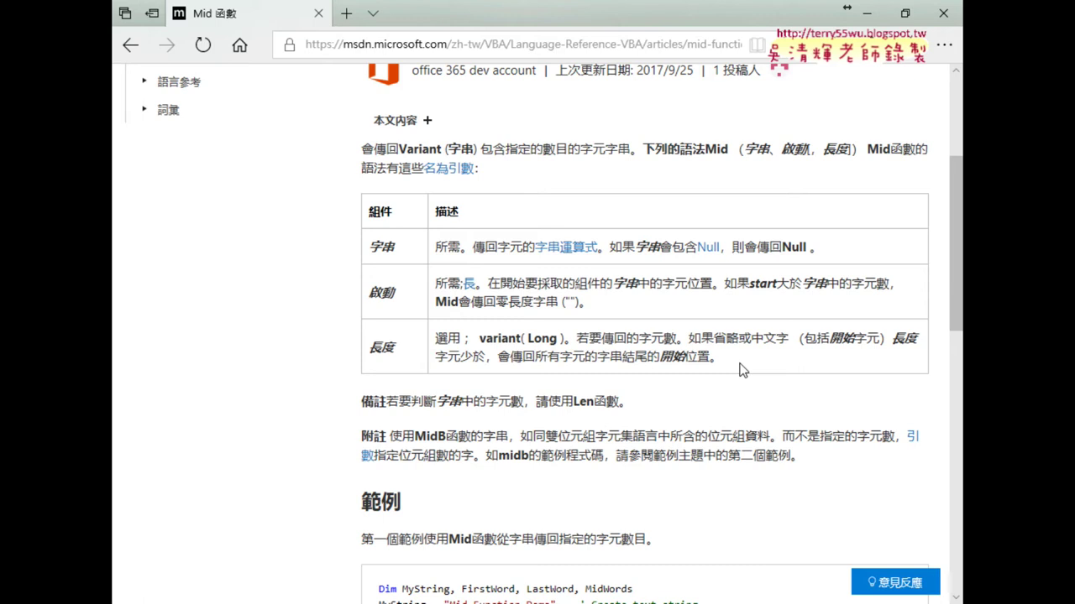
# Review the article once more, then go up to the 語言參考 VBA language reference overview
pyautogui.moveTo(383, 309)
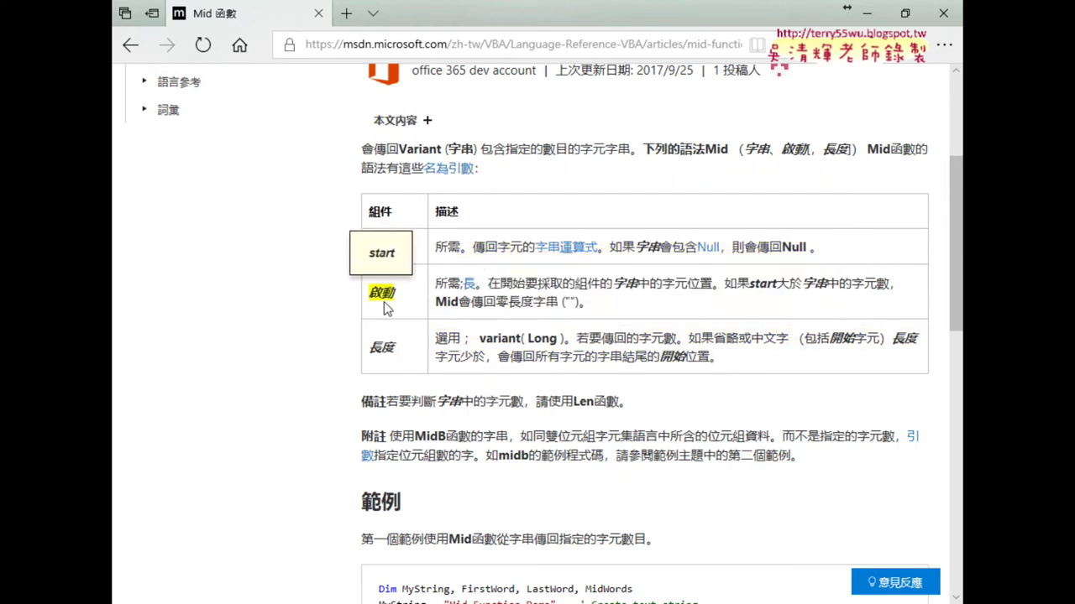
pyautogui.scroll(-1, 765, 385)
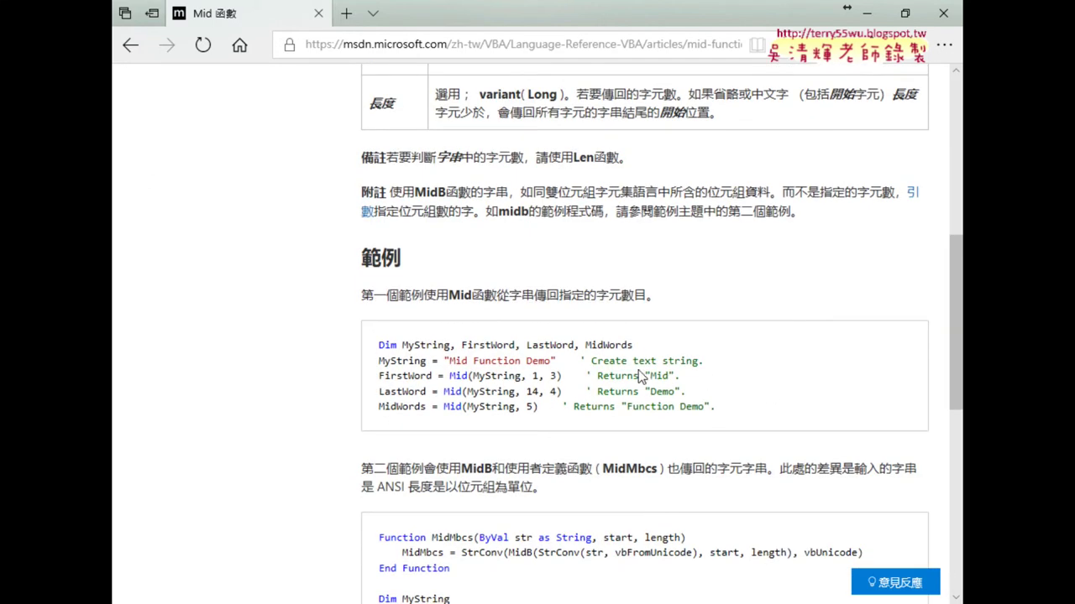
pyautogui.scroll(-1, 645, 361)
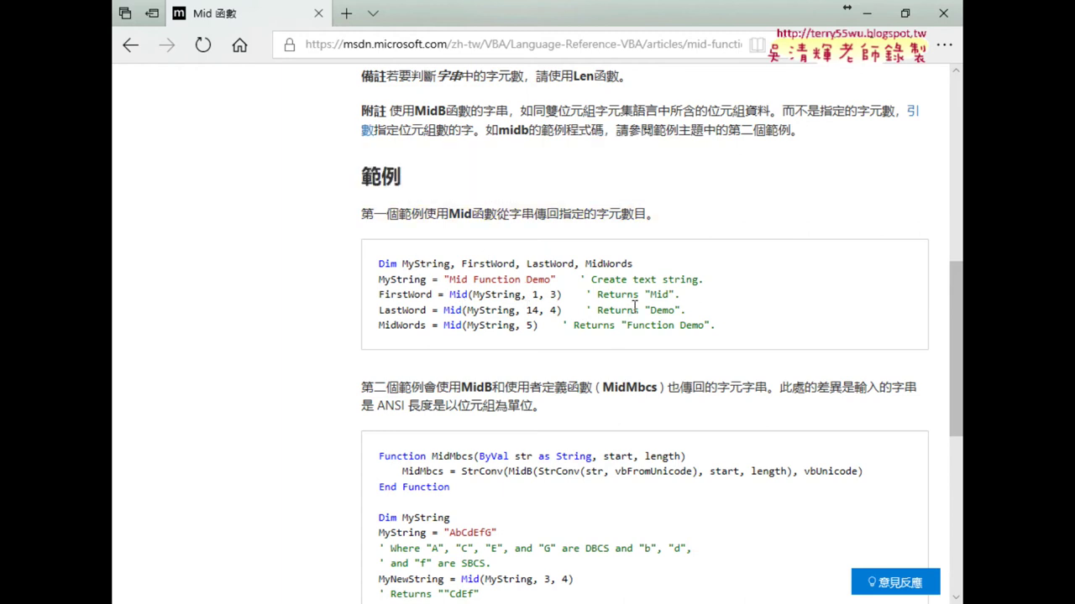
pyautogui.scroll(1, 283, 202)
pyautogui.scroll(5, 283, 202)
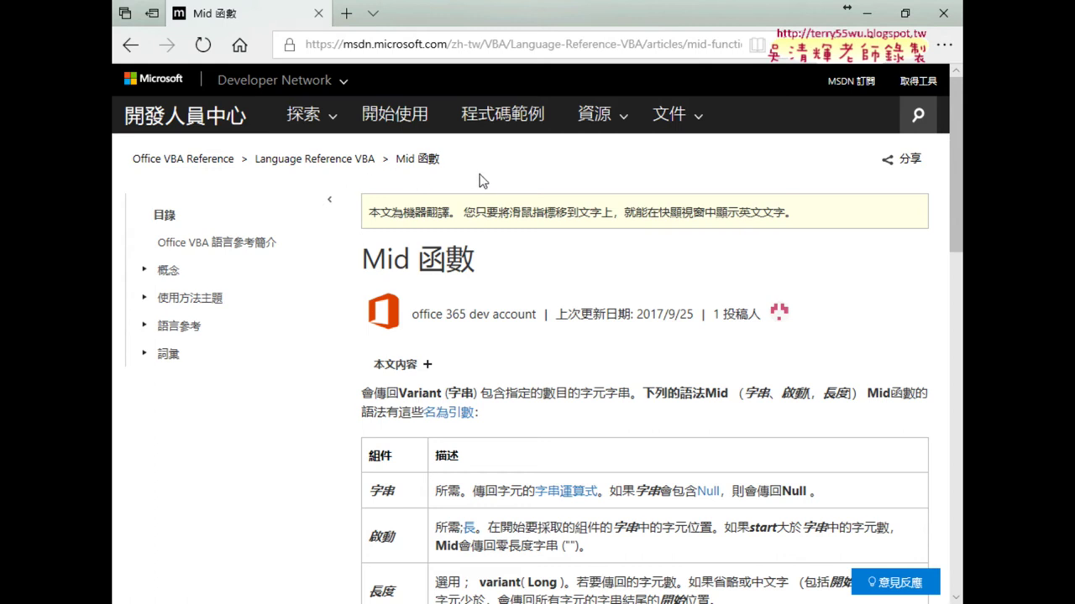
pyautogui.click(353, 163)
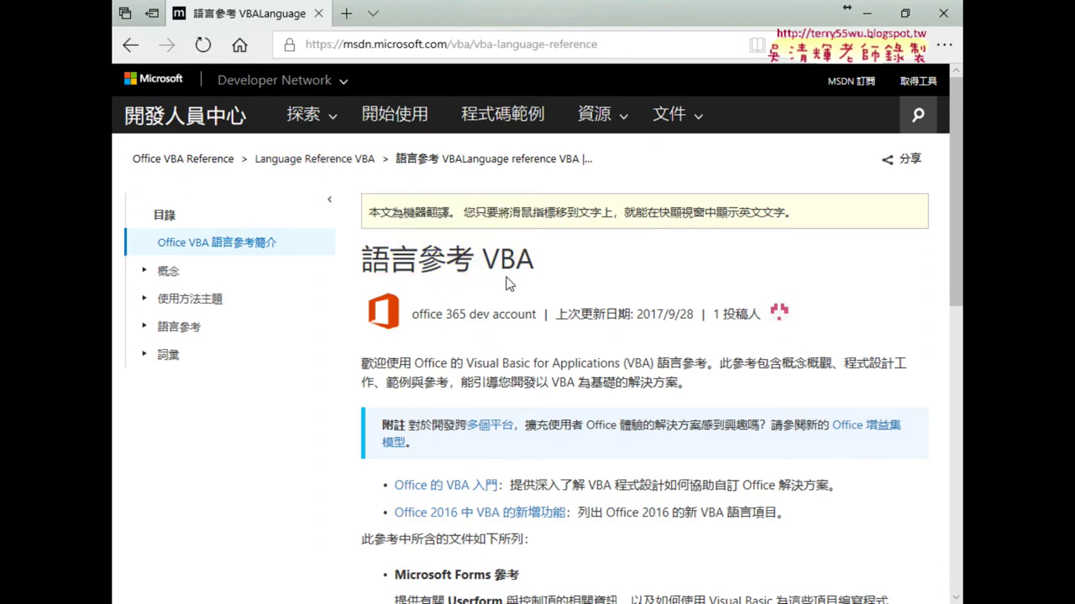
# Expand 語言參考 in the left navigation and open 函式 (Visual Basic for Applications)
pyautogui.scroll(-3, 546, 278)
pyautogui.scroll(-1, 541, 282)
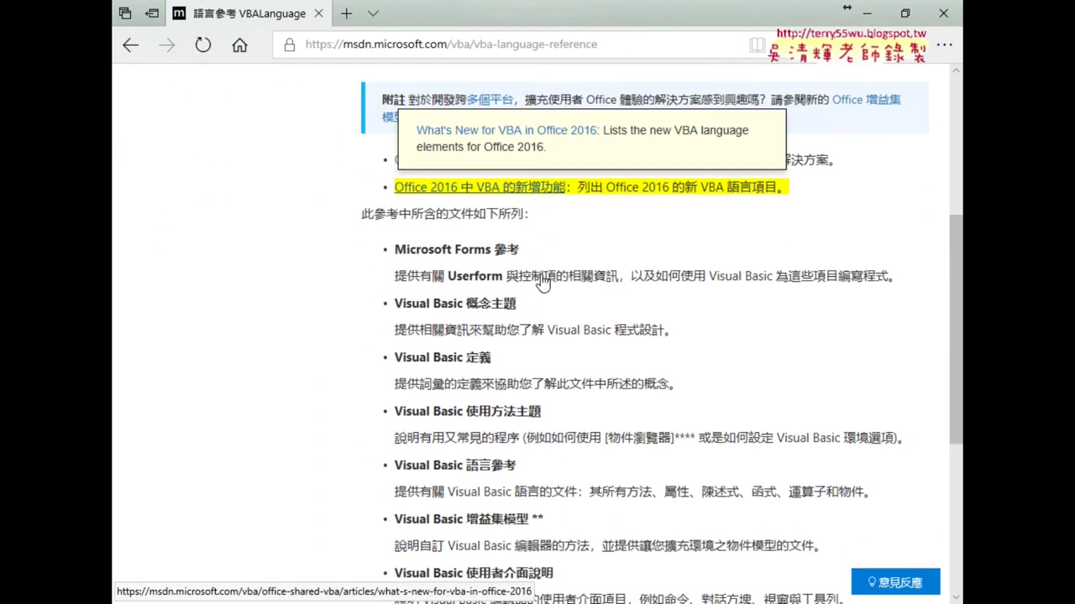
pyautogui.scroll(-2, 542, 277)
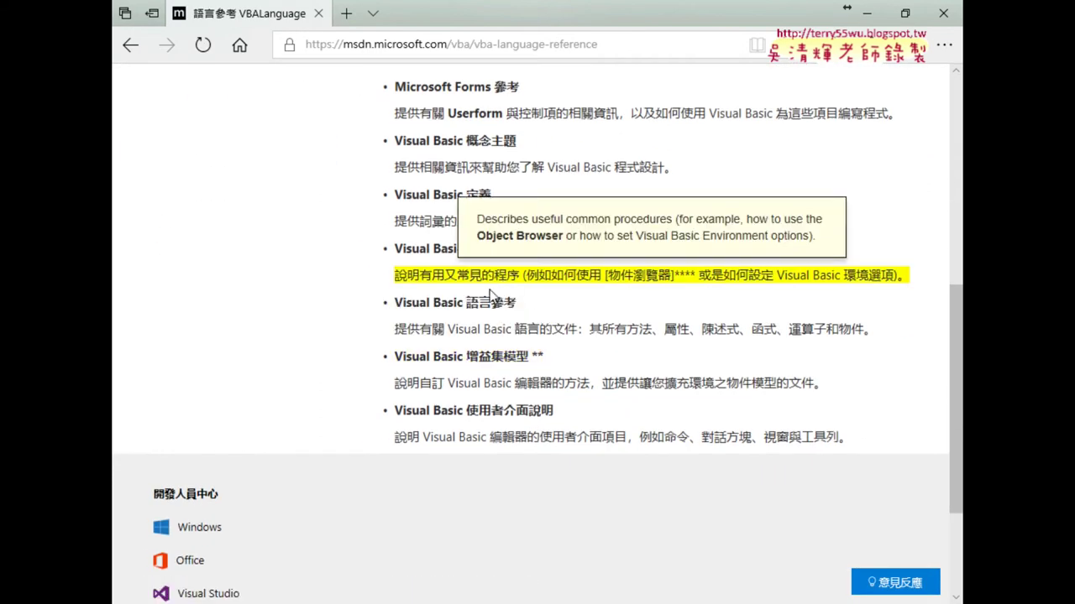
pyautogui.moveTo(494, 303)
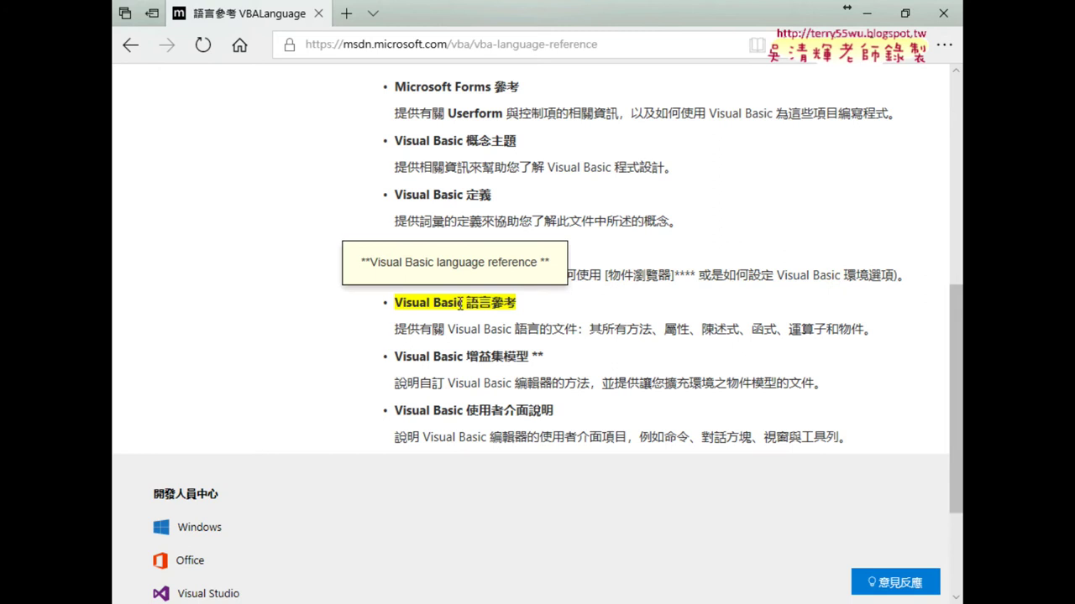
pyautogui.scroll(3, 460, 304)
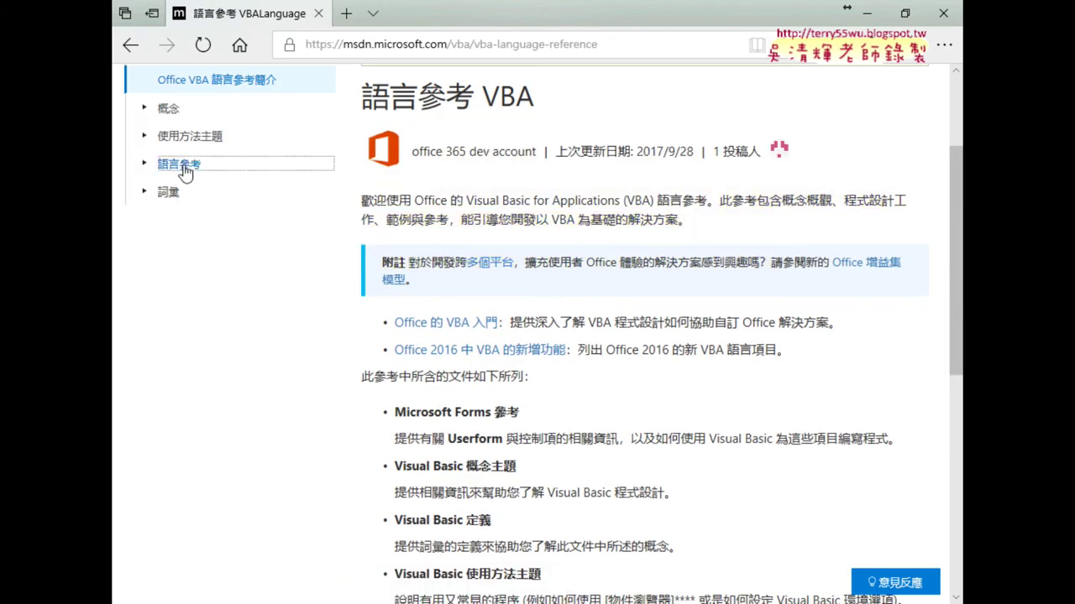
pyautogui.click(180, 164)
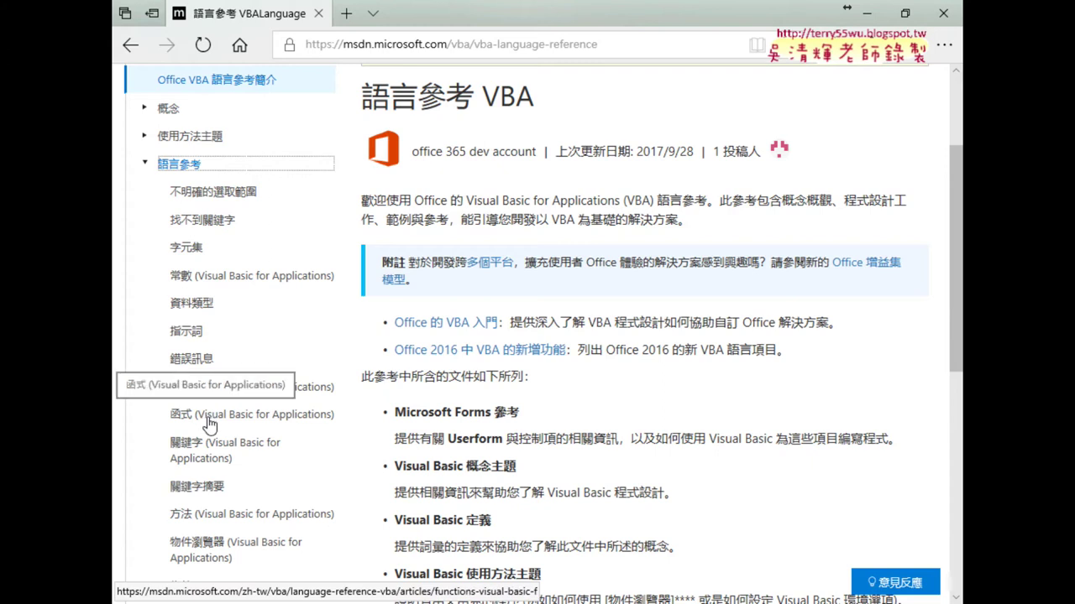
pyautogui.click(208, 420)
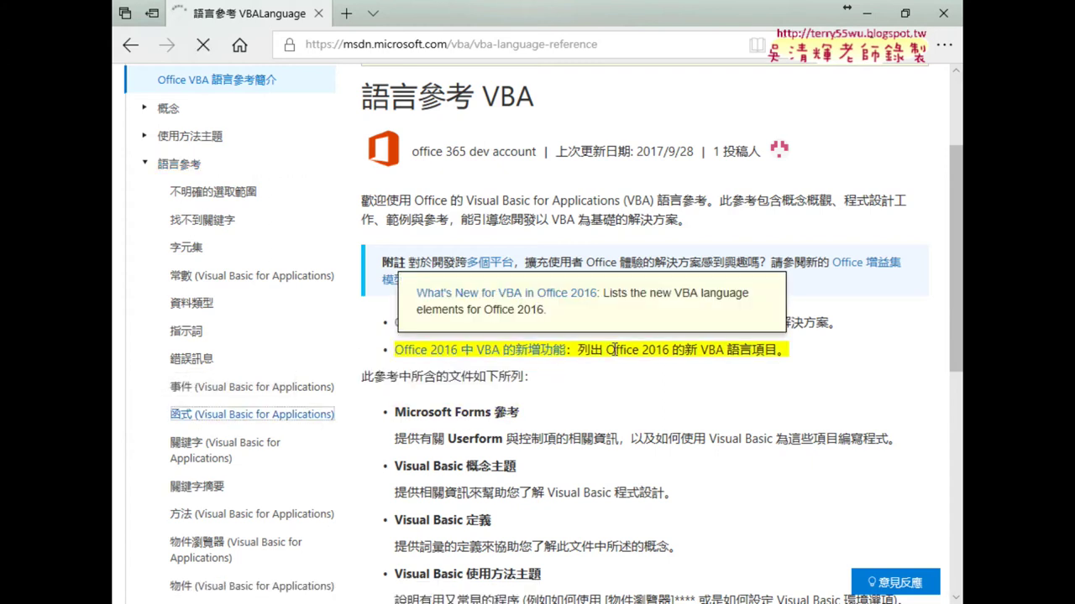
# Scroll the VBA function list down to Year, then close Edge to return to the VBA editor
pyautogui.scroll(-3, 678, 341)
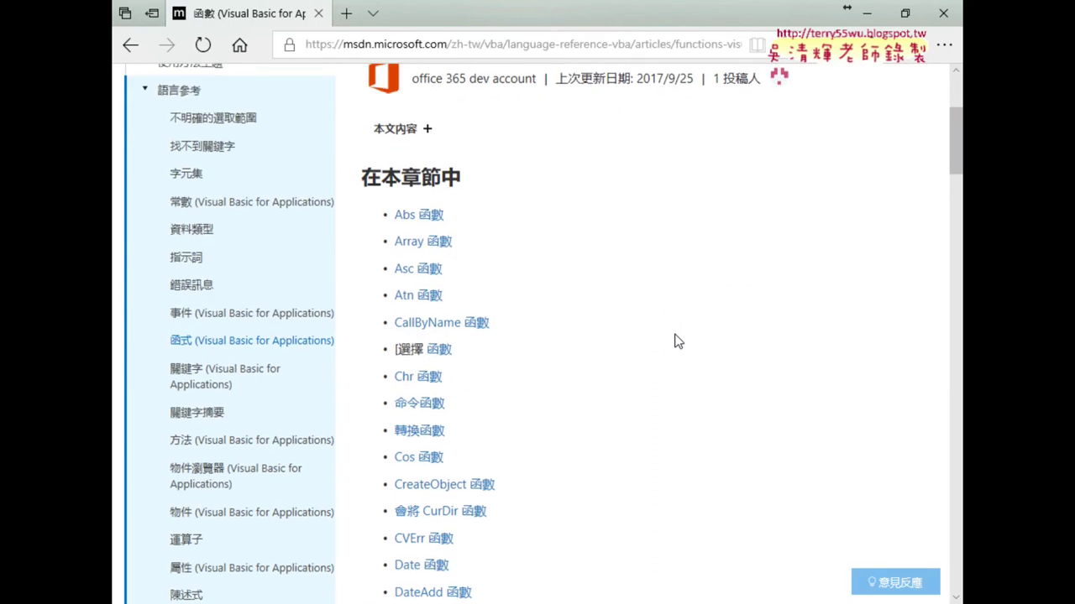
pyautogui.scroll(-4, 622, 302)
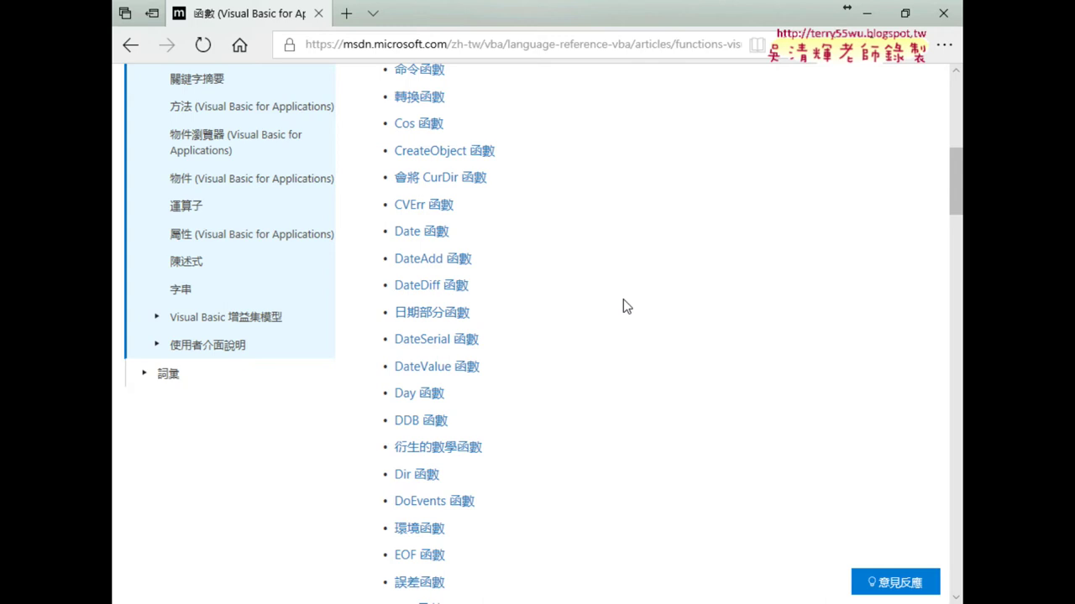
pyautogui.scroll(-1, 635, 303)
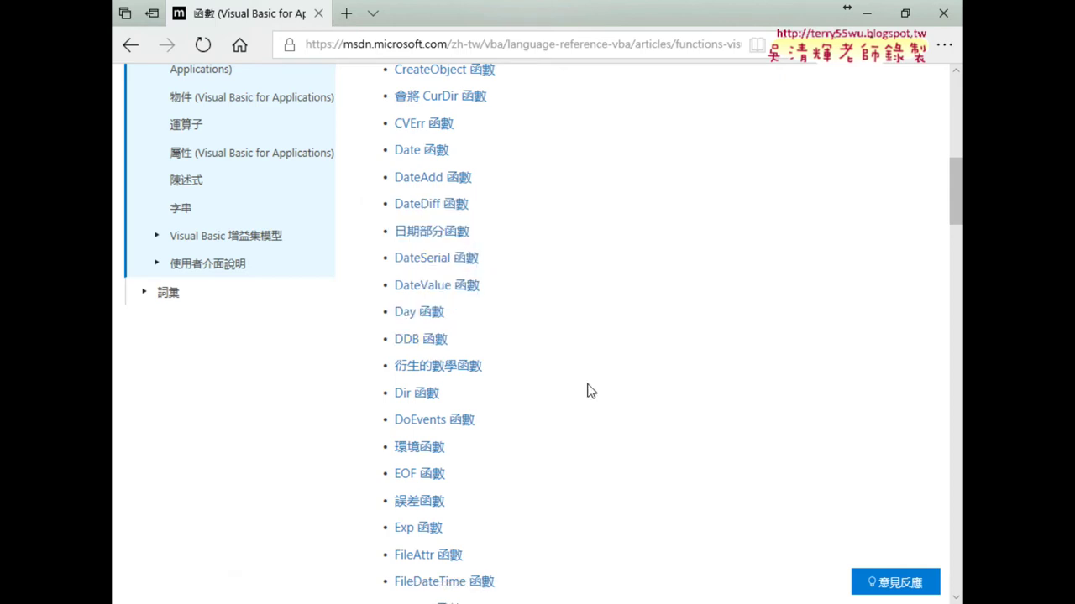
pyautogui.scroll(-4, 593, 384)
pyautogui.scroll(-3, 593, 385)
pyautogui.scroll(-3, 592, 385)
pyautogui.scroll(-3, 593, 385)
pyautogui.scroll(-3, 593, 385)
pyautogui.scroll(-4, 593, 386)
pyautogui.scroll(-5, 593, 385)
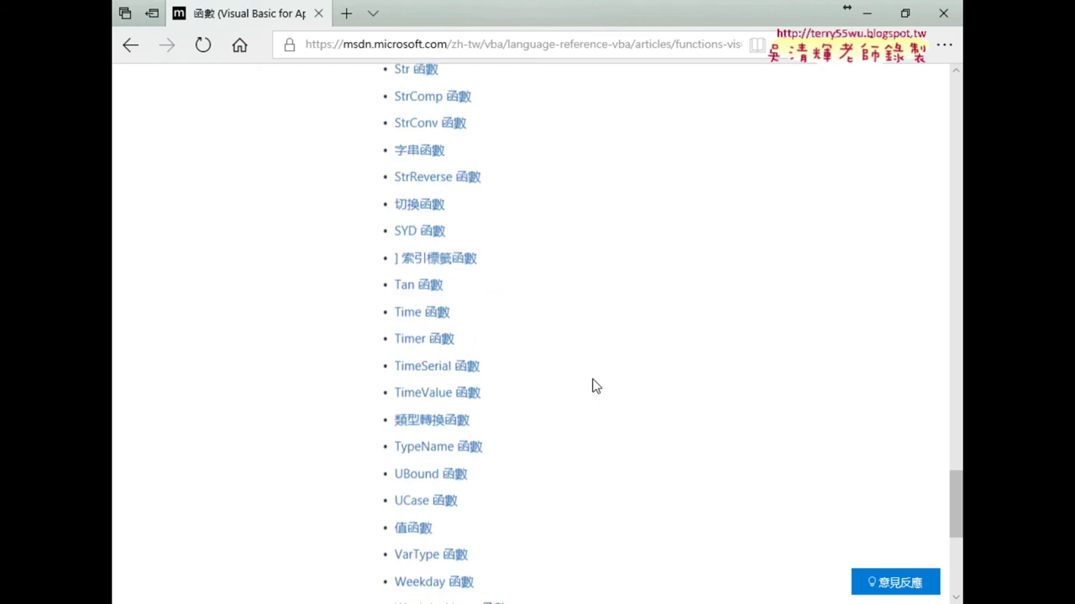
pyautogui.scroll(-3, 593, 385)
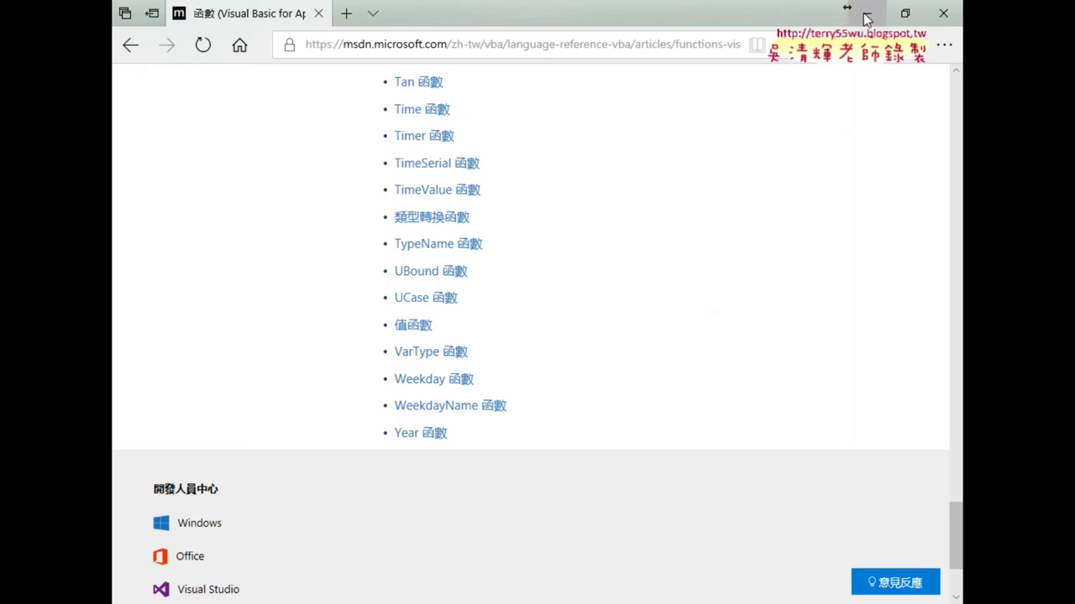
pyautogui.click(944, 12)
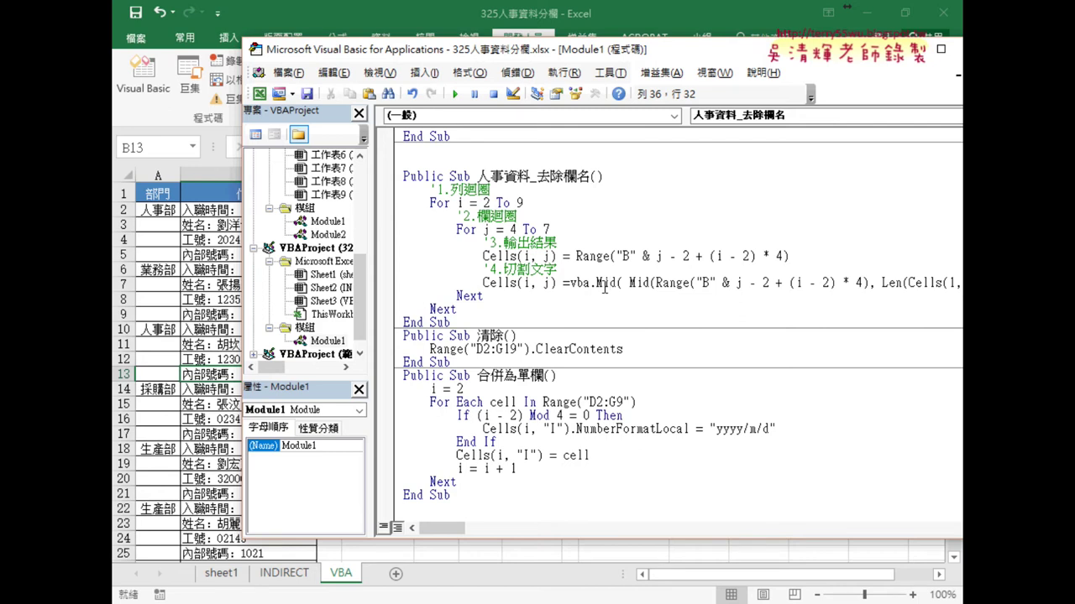
# Delete the duplicated 'Mid( ' so the line reads VBA.Mid(…, Len(Cells(1, j)) + 2, 99)
pyautogui.moveTo(630, 282); pyautogui.dragTo(595, 283)
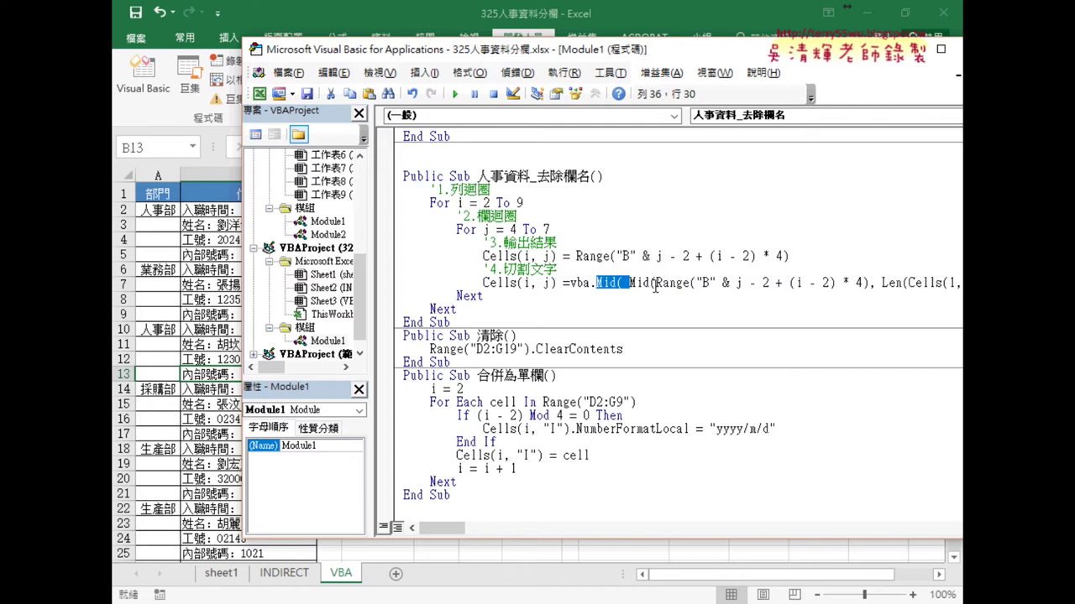
pyautogui.press('Delete')
pyautogui.press('Down')
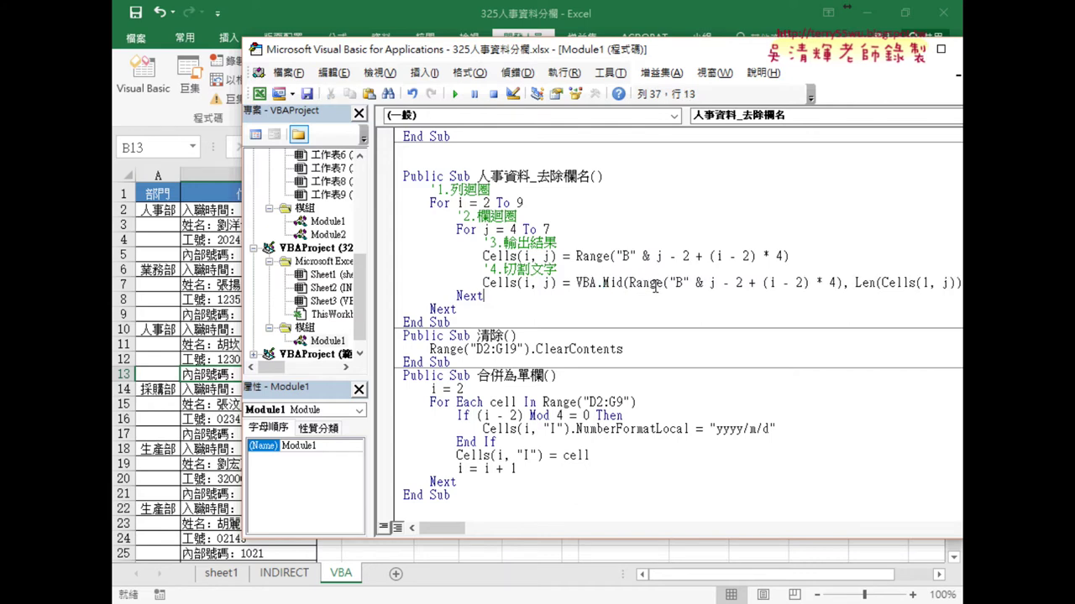
pyautogui.moveTo(603, 283); pyautogui.dragTo(575, 283)
pyautogui.click(628, 282)
# Duplicate the Mid line onto a new blank line directly below it
pyautogui.press('End')
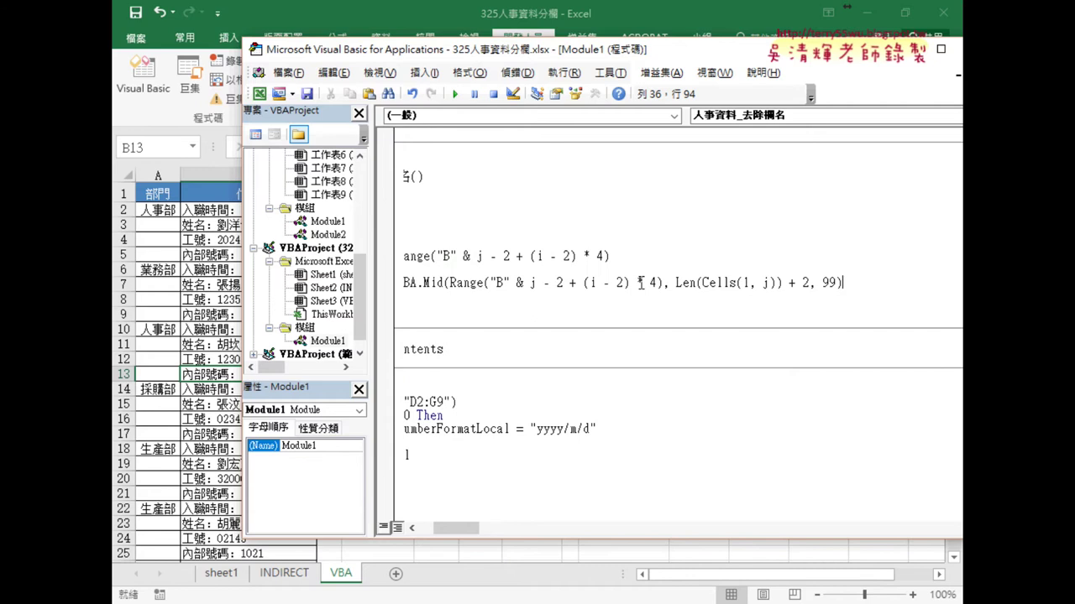
pyautogui.press('Return')
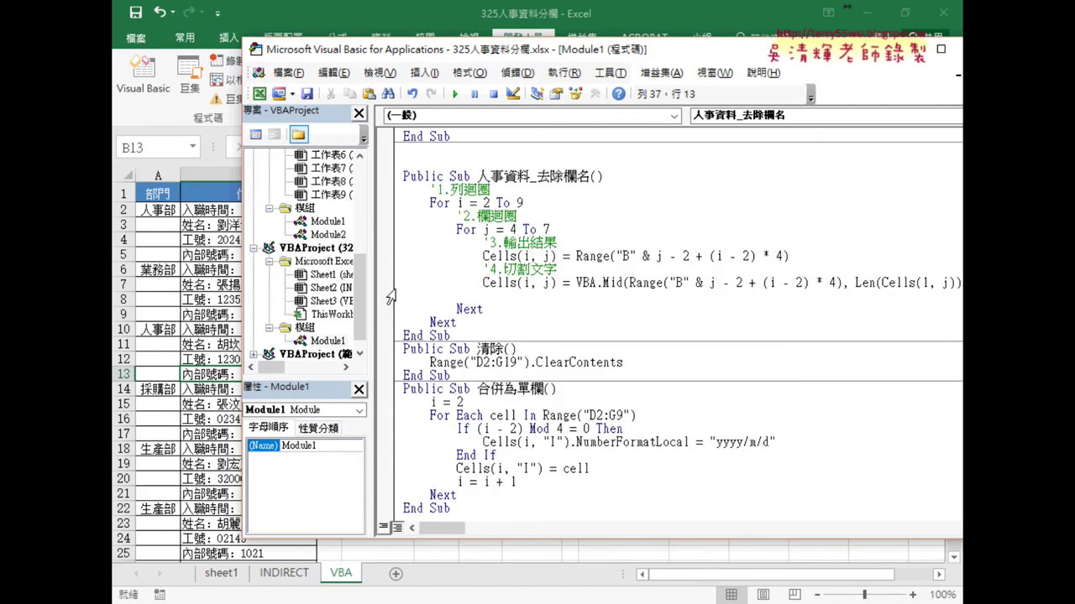
pyautogui.click(397, 288)
pyautogui.hotkey('ctrl', 'c')
pyautogui.click(403, 296)
pyautogui.hotkey('ctrl', 'v')
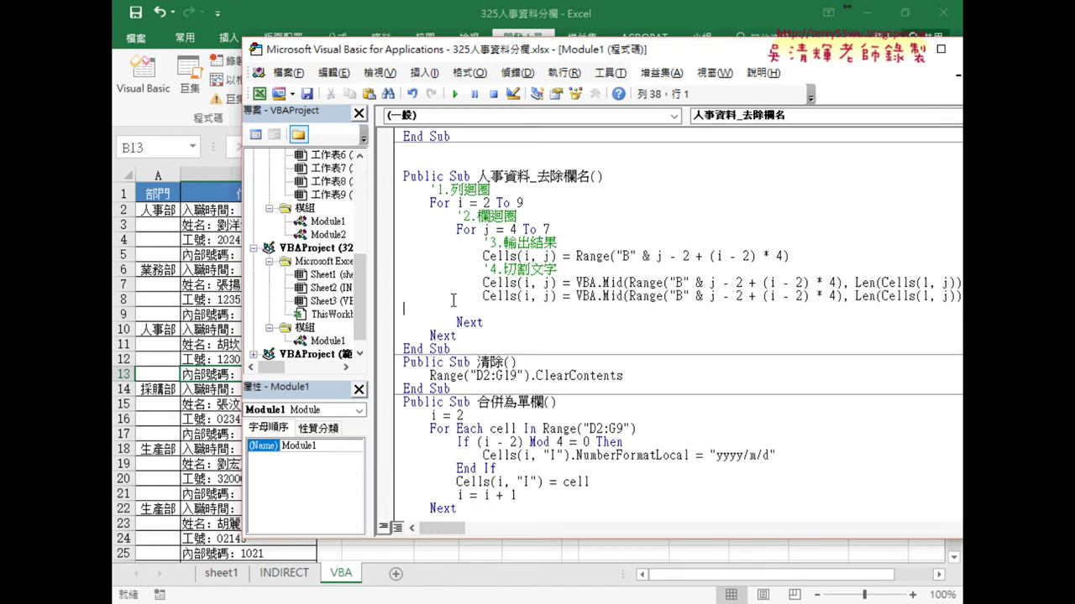
# Trim the copied line so only 'Cells(i, j) =' remains
pyautogui.click(482, 295)
pyautogui.press('End')
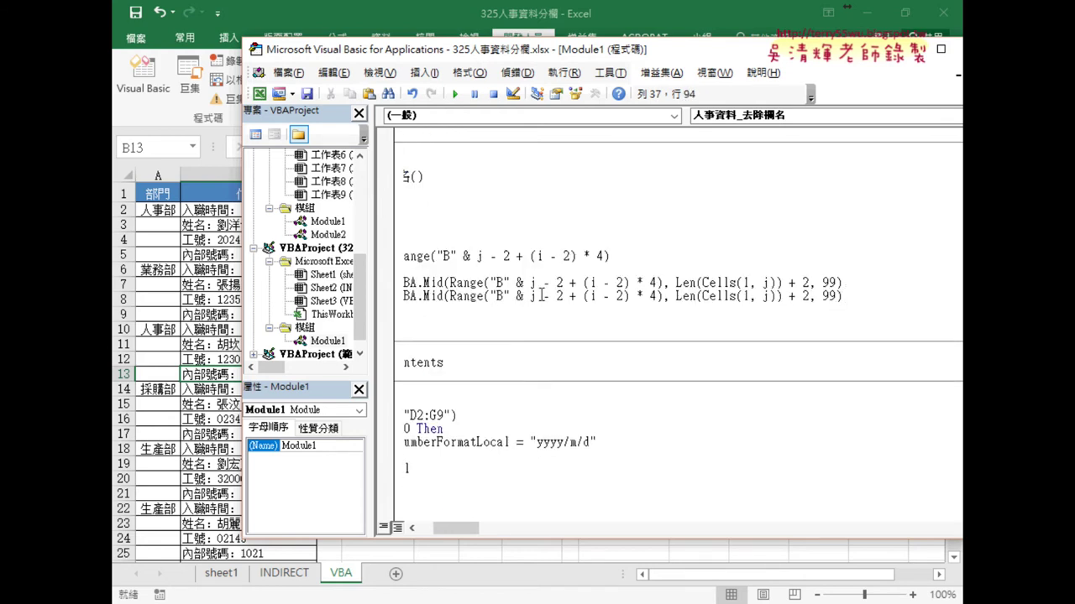
pyautogui.press('Home')
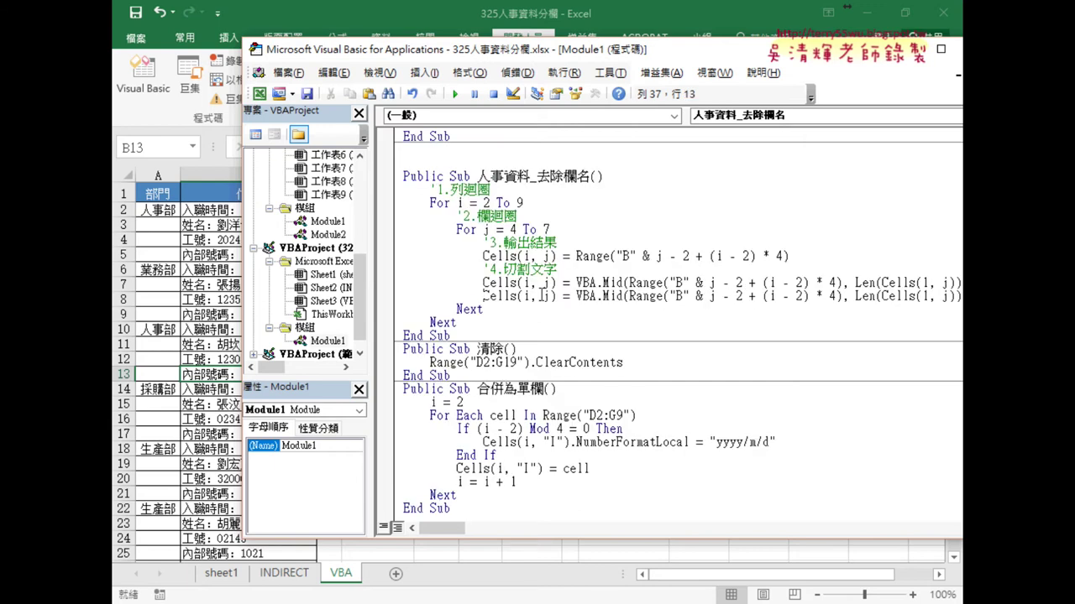
pyautogui.click(569, 298)
pyautogui.hotkey('shift', 'End')
pyautogui.press('Delete')
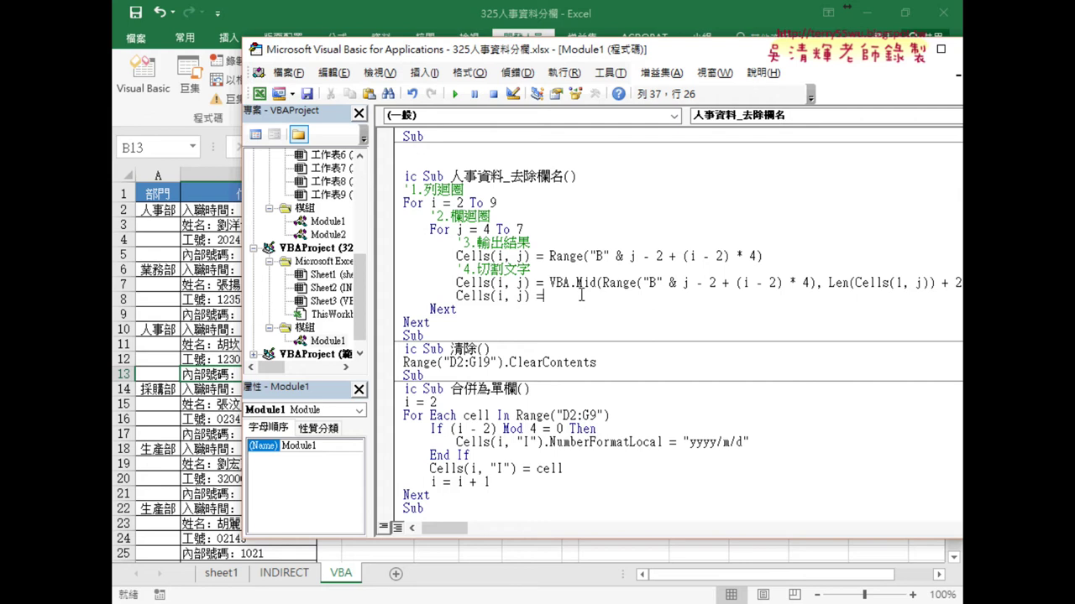
# Append 'application.WorksheetFunction.' after 'Cells(i, j) =' using the IntelliSense suggestions
pyautogui.write('ap')
pyautogui.write('plic')
pyautogui.write('ation')
pyautogui.write('.')
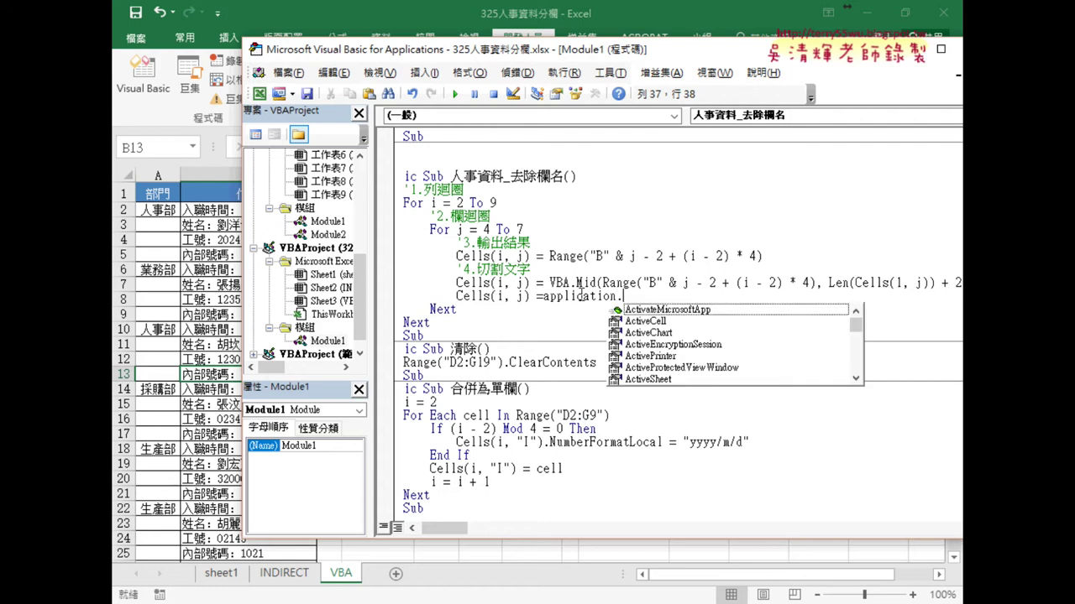
pyautogui.write('w')
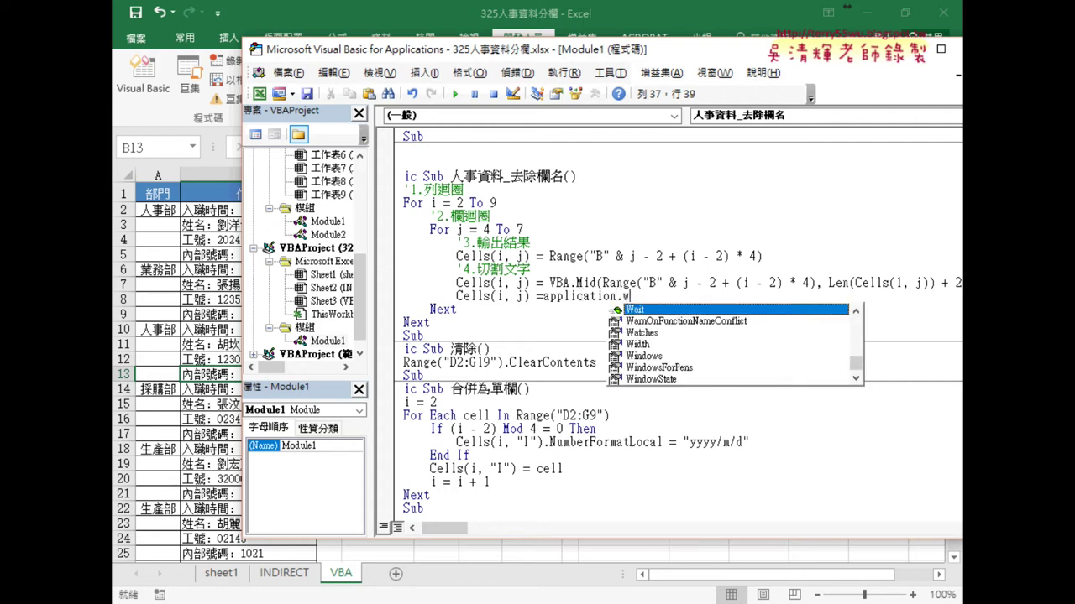
pyautogui.write('o')
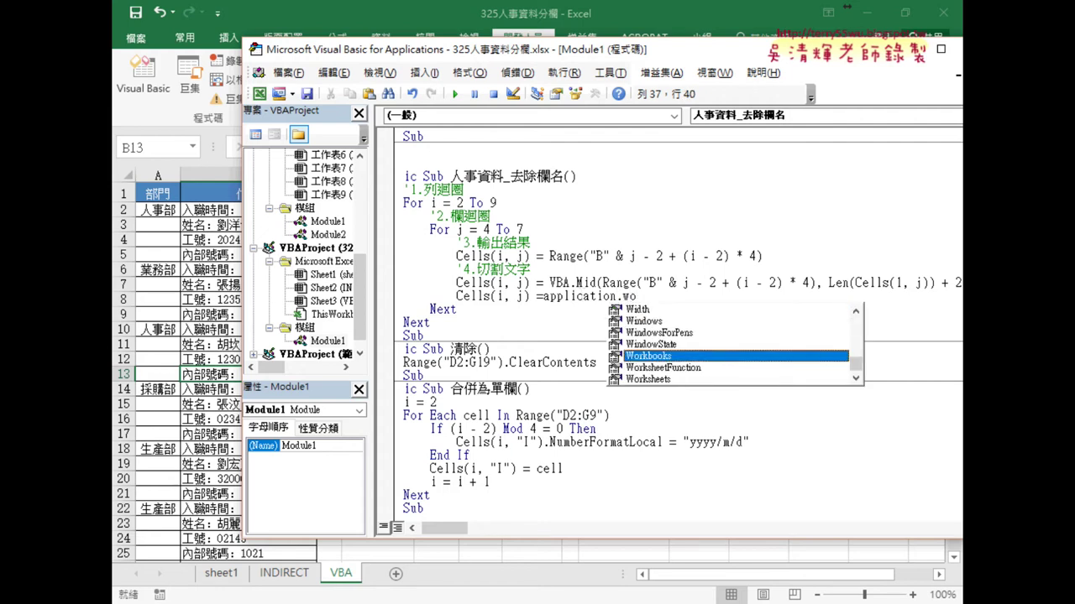
pyautogui.press('Down')
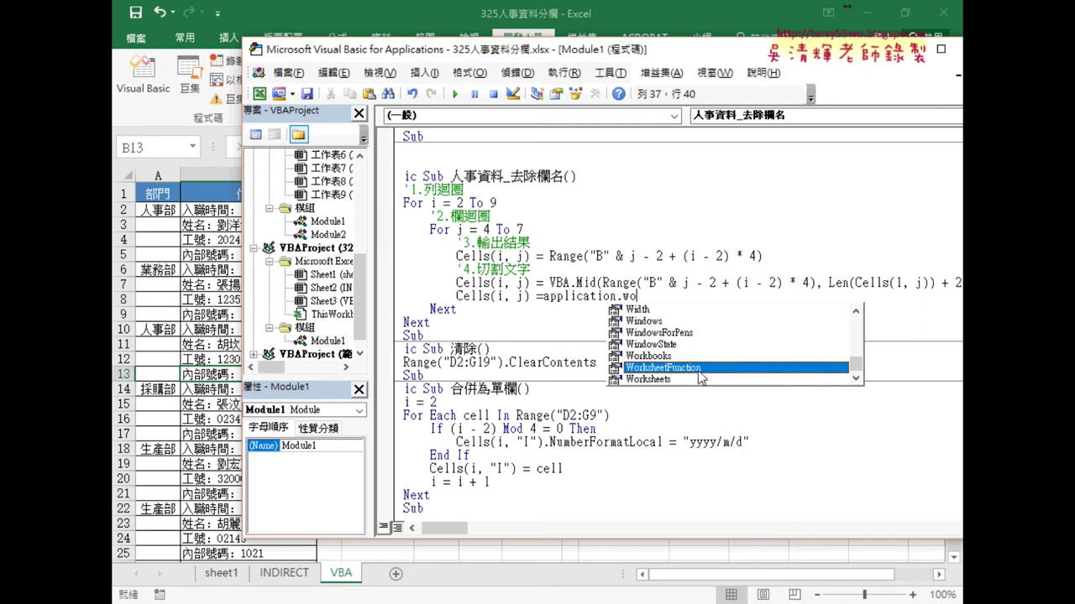
pyautogui.doubleClick(698, 370)
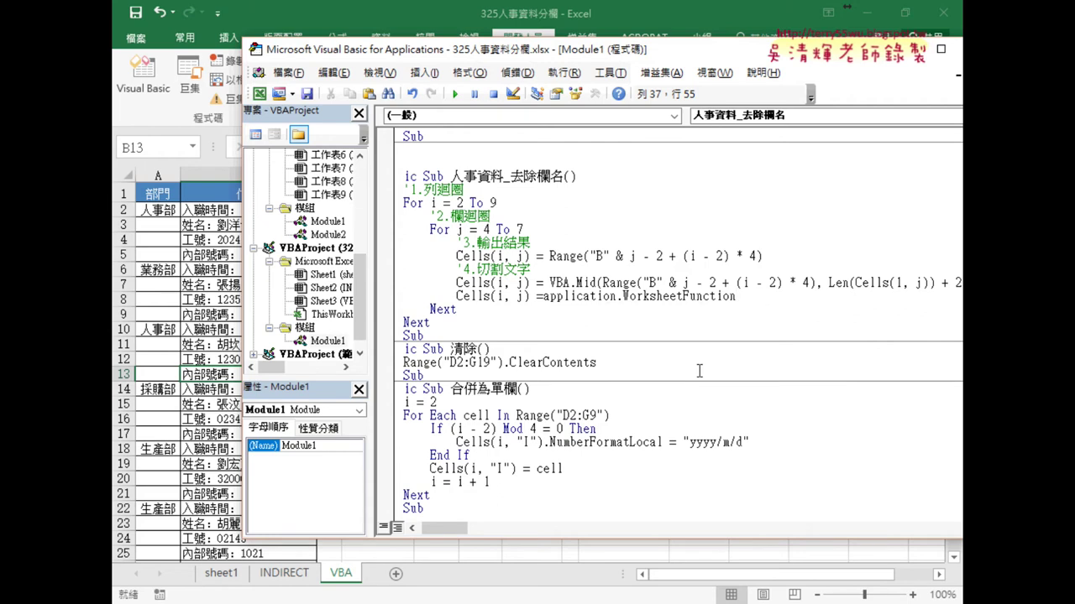
pyautogui.write('.')
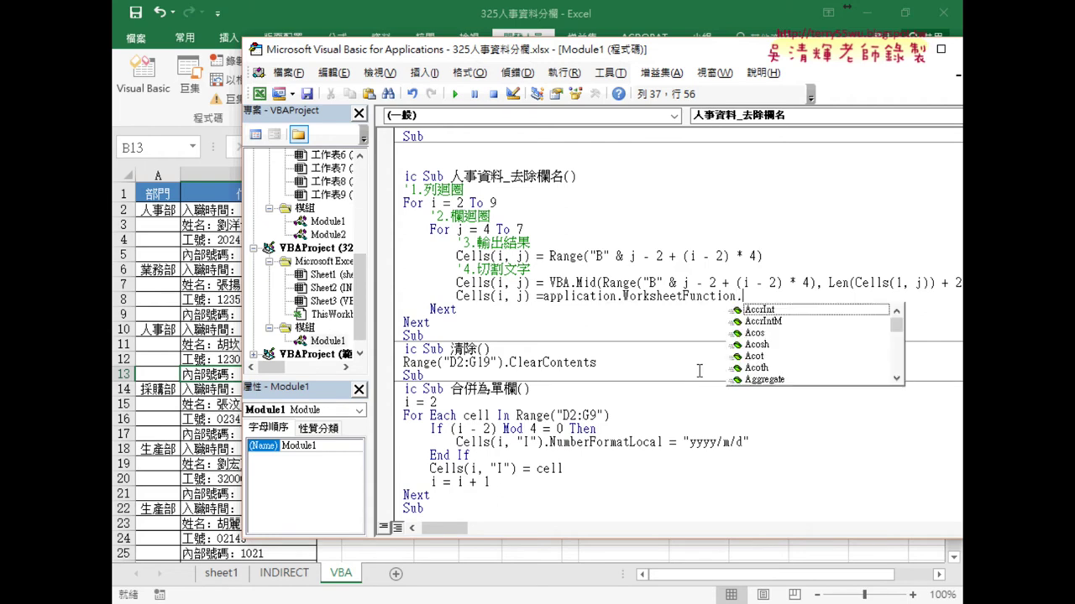
# Choose Replace from the WorksheetFunction suggestions and open its parenthesis
pyautogui.moveTo(896, 320)
pyautogui.mouseDown()
pyautogui.moveTo(898, 365)
pyautogui.moveTo(898, 322)
pyautogui.mouseUp()
pyautogui.write('re')
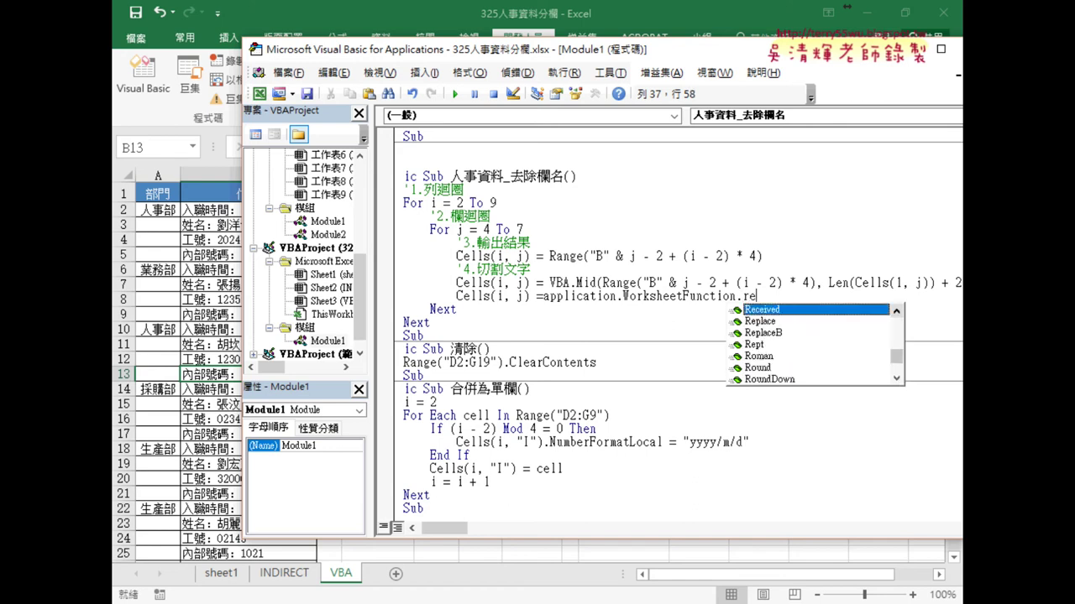
pyautogui.press('Down')
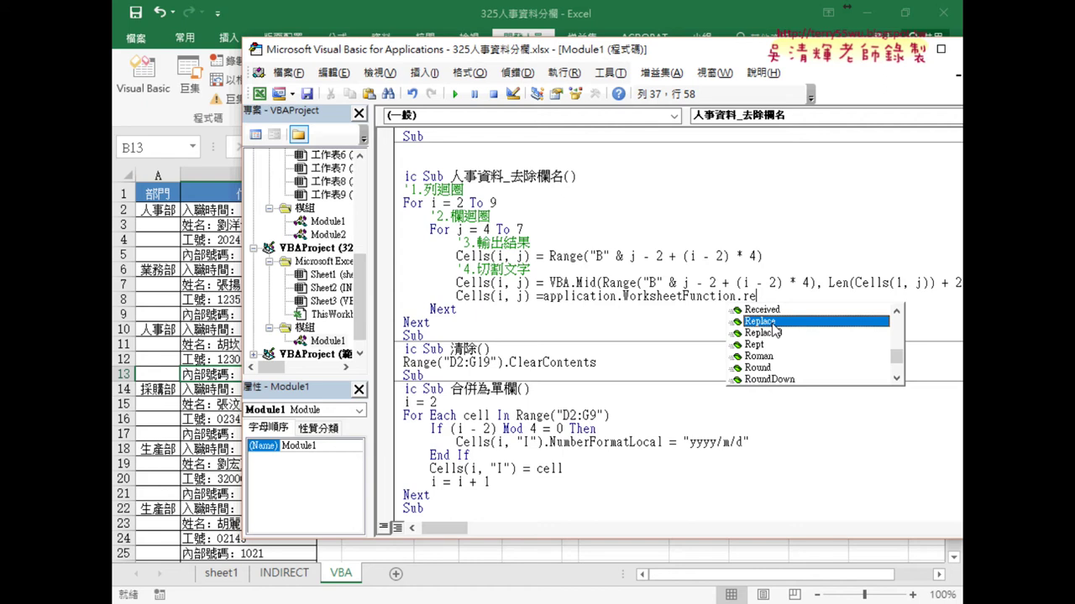
pyautogui.press('Tab')
pyautogui.write('(')
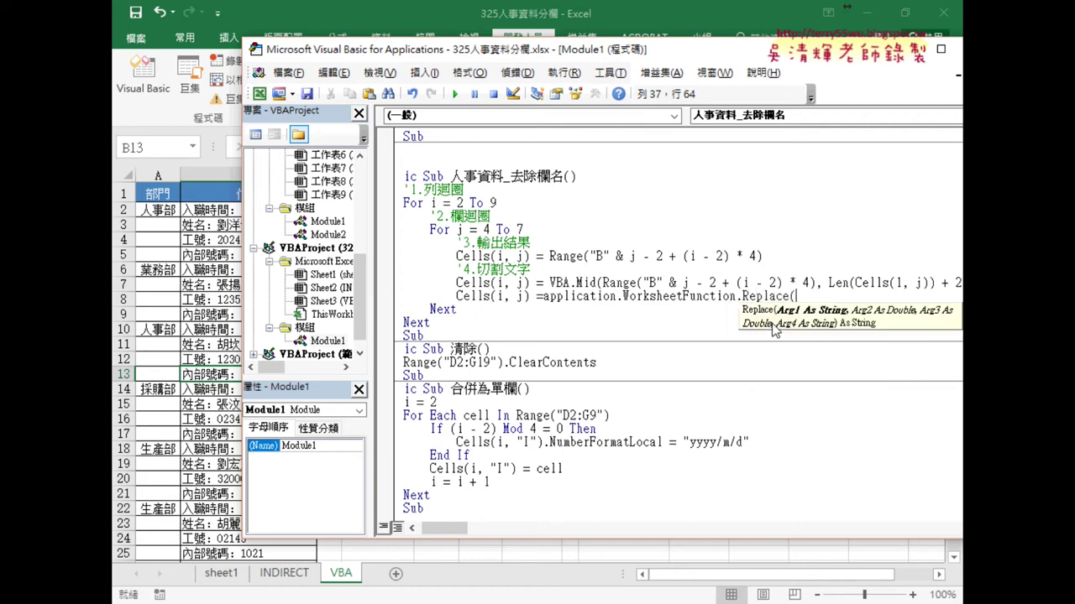
# Reuse Range("B" & j - 2 + (i - 2) * 4) from the Mid line as Replace's first argument
pyautogui.moveTo(461, 531); pyautogui.dragTo(483, 529)
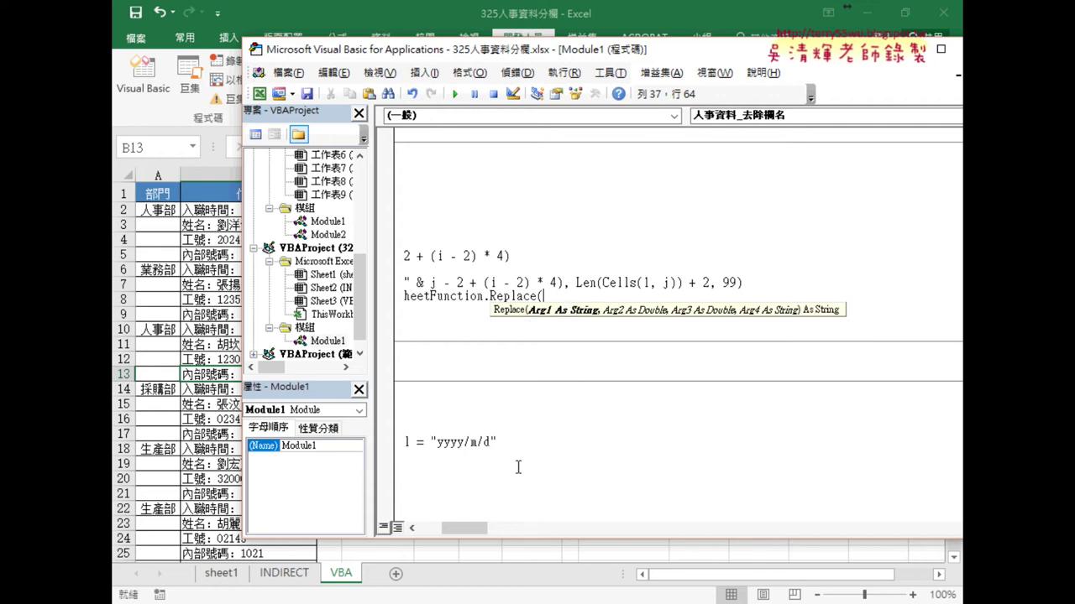
pyautogui.moveTo(469, 525); pyautogui.dragTo(460, 525)
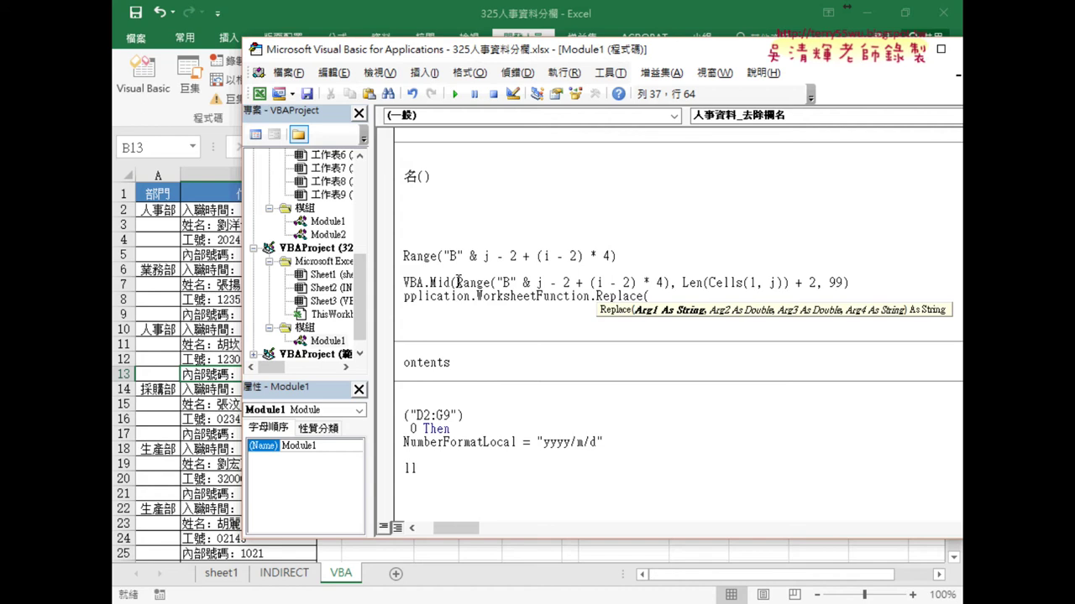
pyautogui.click(459, 282)
pyautogui.click(521, 373)
pyautogui.moveTo(457, 284)
pyautogui.mouseDown()
pyautogui.moveTo(670, 285)
pyautogui.moveTo(653, 309)
pyautogui.mouseUp()
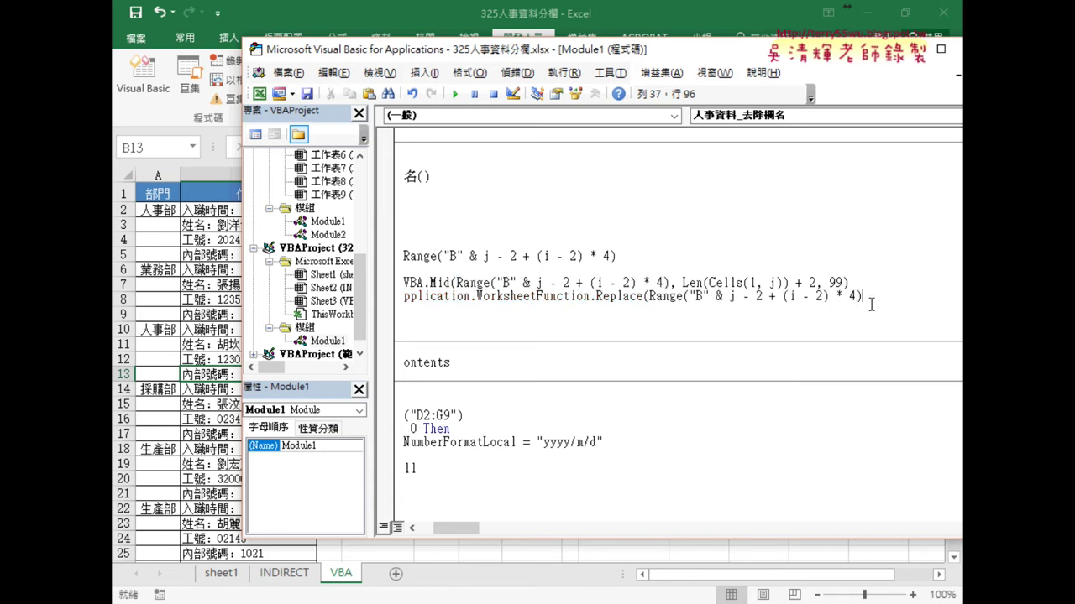
pyautogui.write(',')
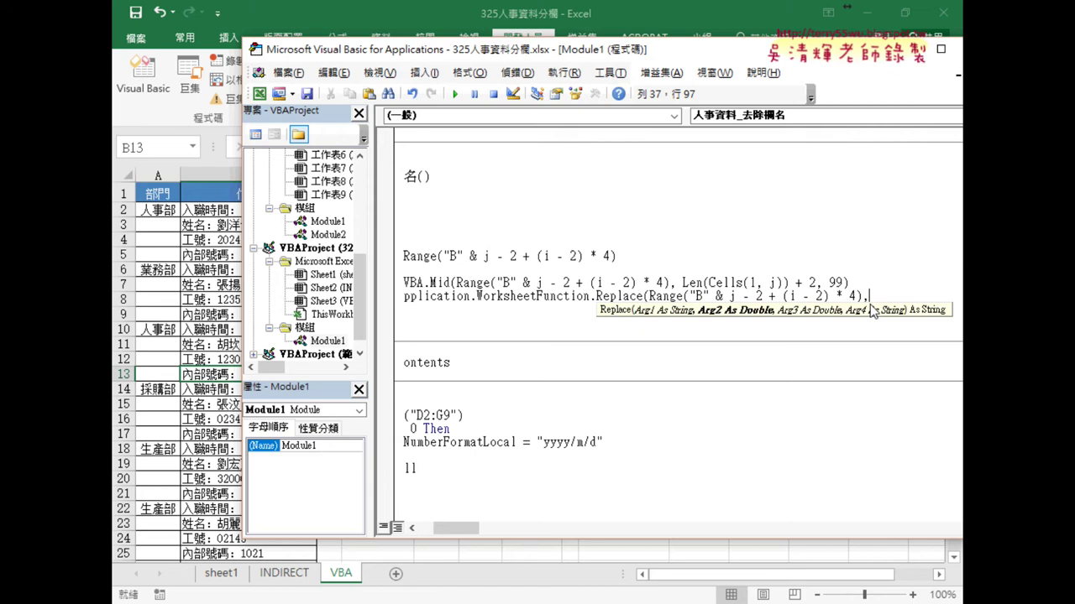
pyautogui.click(228, 576)
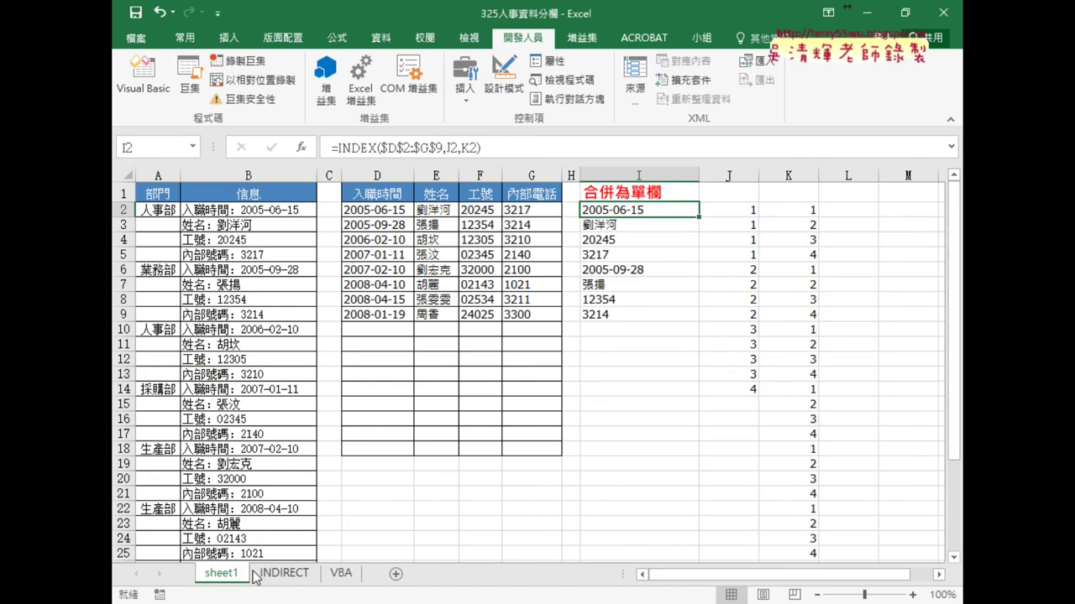
# From cell I2 on the INDIRECT sheet, view REPLACE's four arguments in Insert Function, then cancel
pyautogui.click(336, 579)
pyautogui.click(302, 583)
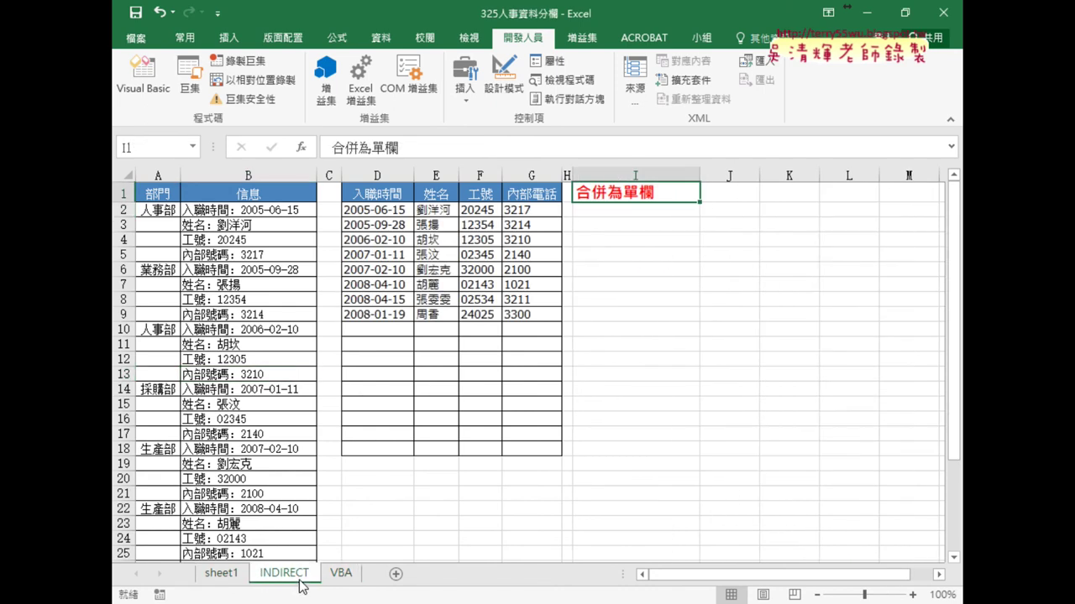
pyautogui.click(646, 219)
pyautogui.click(620, 209)
pyautogui.click(304, 148)
pyautogui.click(701, 209)
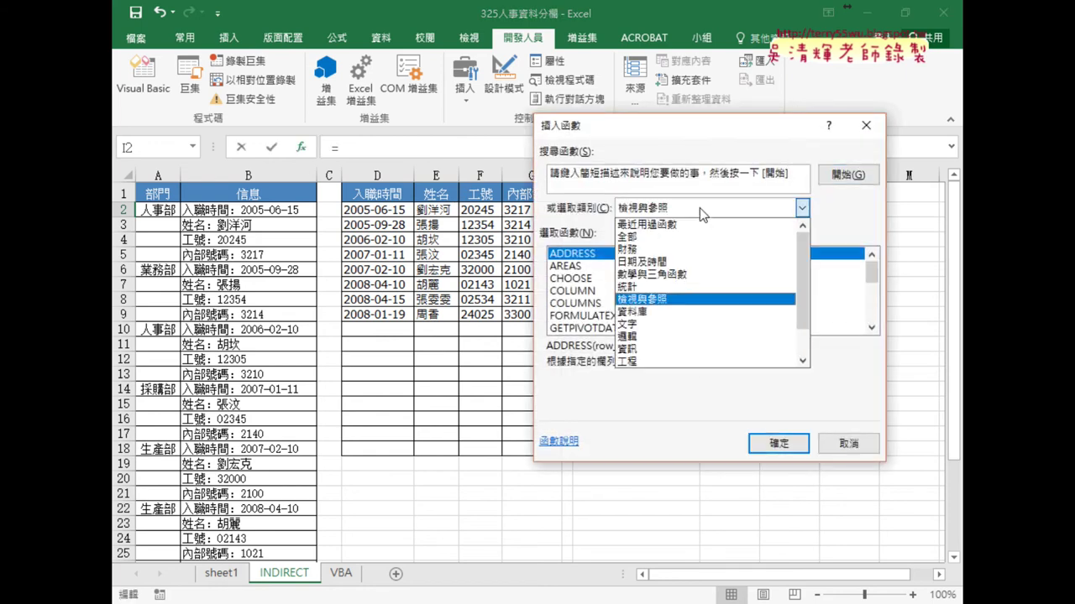
pyautogui.click(647, 224)
pyautogui.click(579, 290)
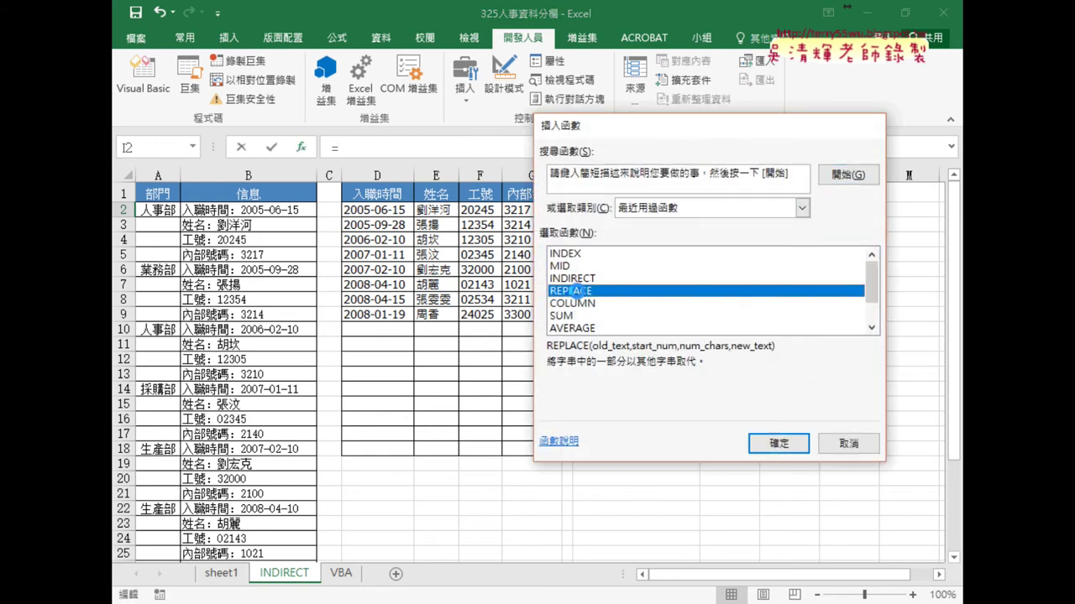
pyautogui.doubleClick(580, 291)
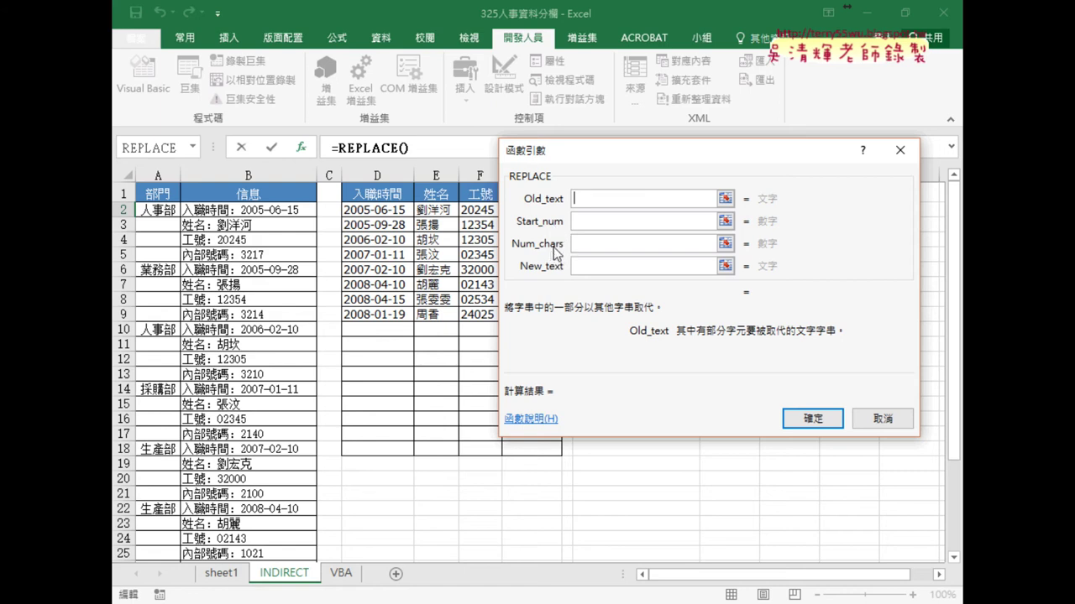
pyautogui.click(884, 419)
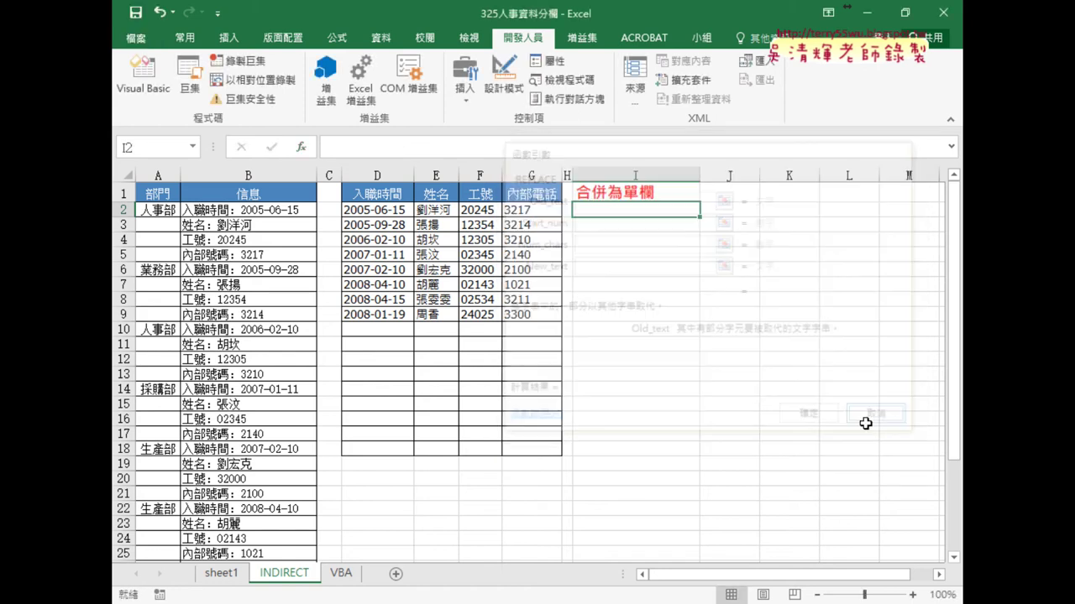
pyautogui.click(862, 554)
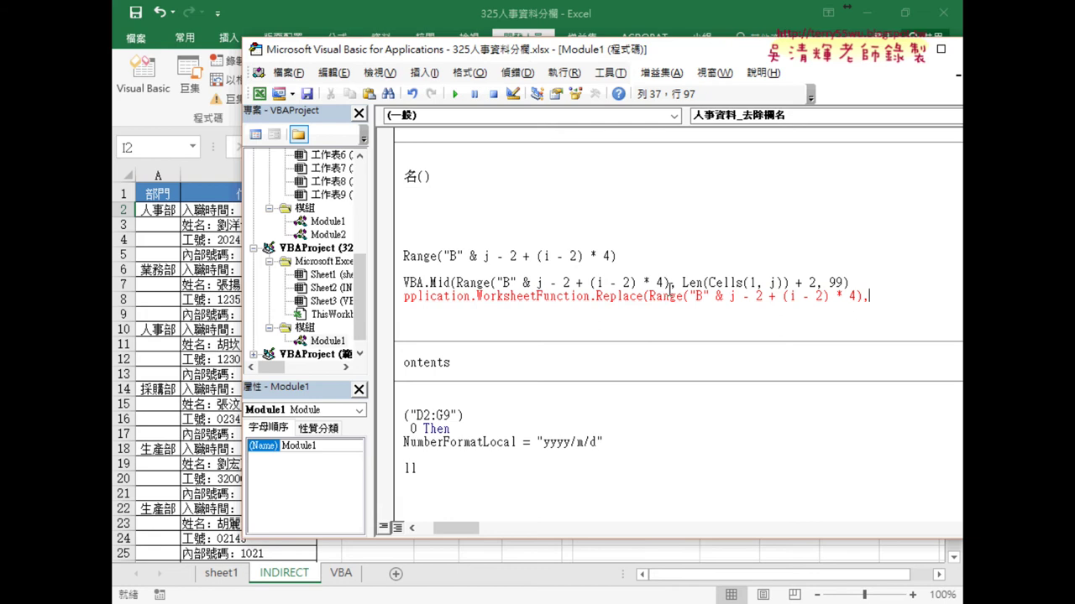
# Paste Len(Cells(1, j)) + 2 into the Replace line and change its 2 to 1
pyautogui.moveTo(682, 284)
pyautogui.mouseDown()
pyautogui.moveTo(815, 286)
pyautogui.moveTo(873, 300)
pyautogui.mouseUp()
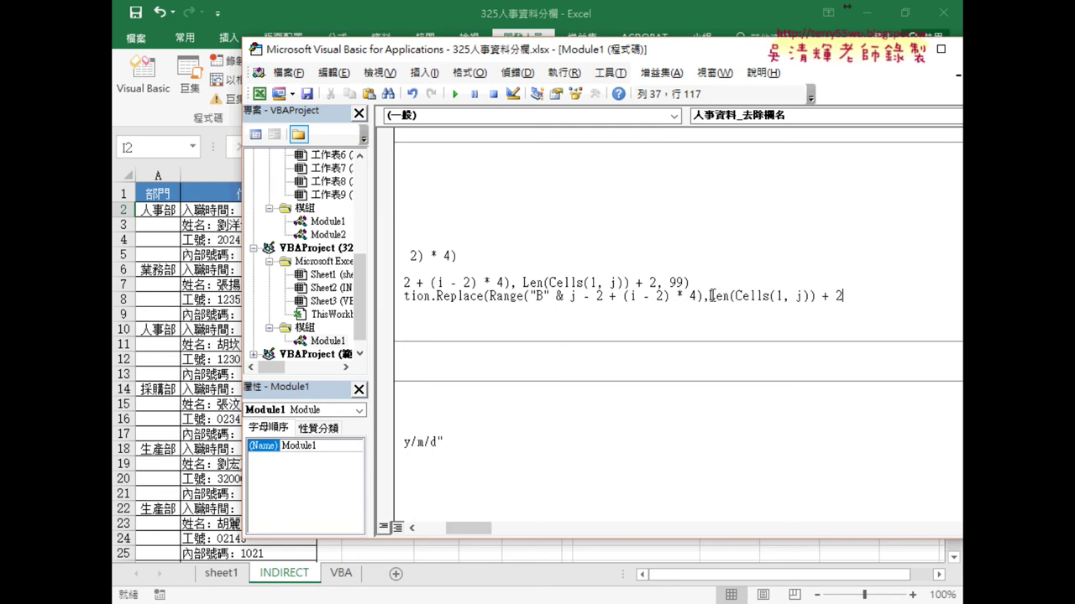
pyautogui.moveTo(711, 295); pyautogui.dragTo(848, 297)
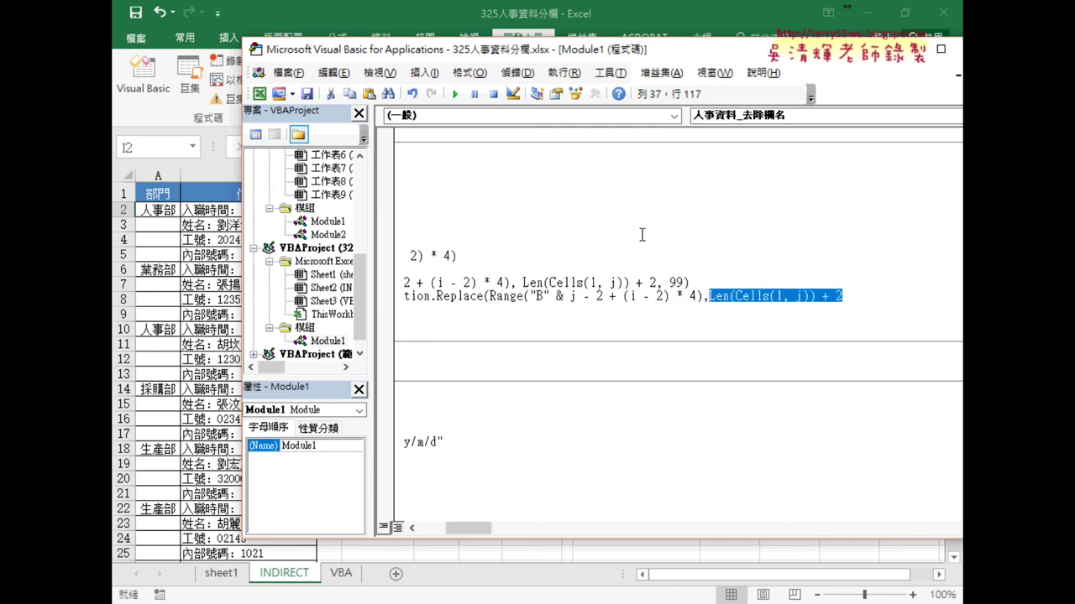
pyautogui.click(831, 283)
pyautogui.click(518, 374)
pyautogui.doubleClick(843, 295)
pyautogui.write('1,')
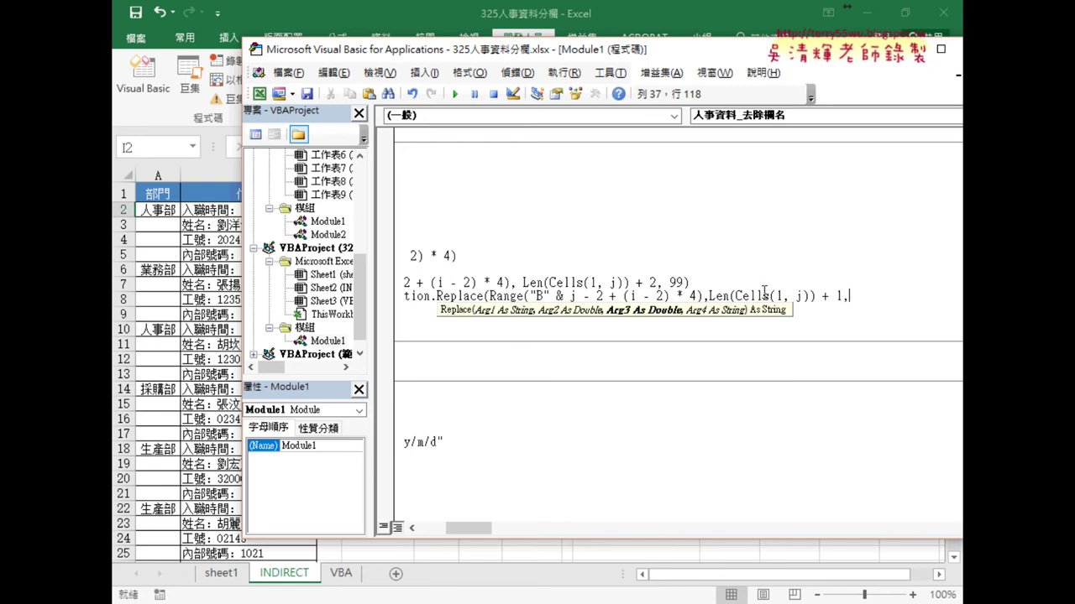
# Insert 1, as Start_num before the length expression and add "" as the final argument
pyautogui.click(708, 296)
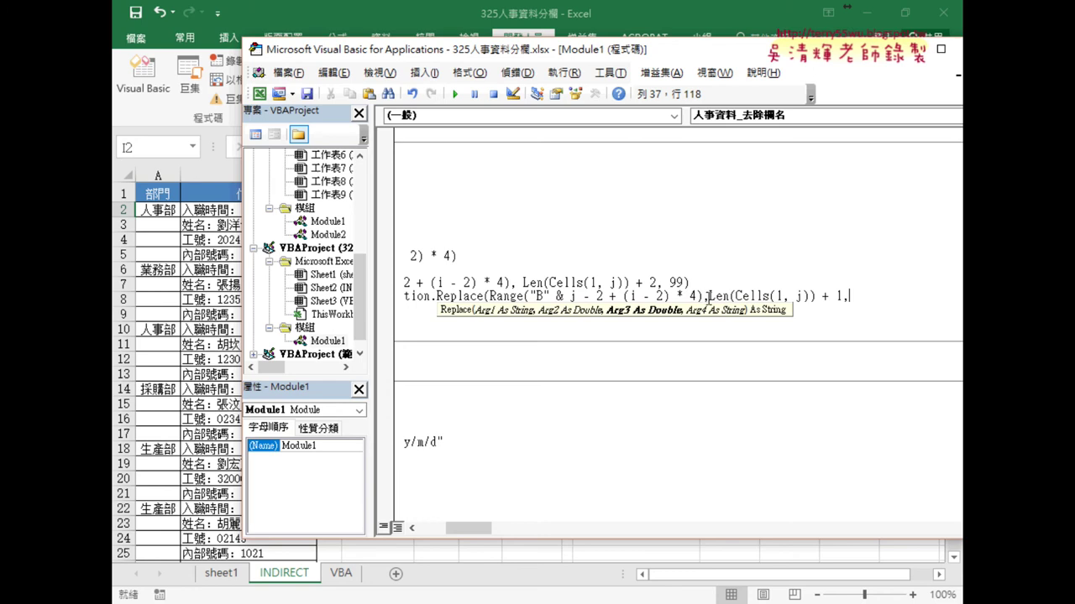
pyautogui.write(',')
pyautogui.moveTo(722, 295); pyautogui.dragTo(865, 295)
pyautogui.click(873, 295)
pyautogui.write('""')
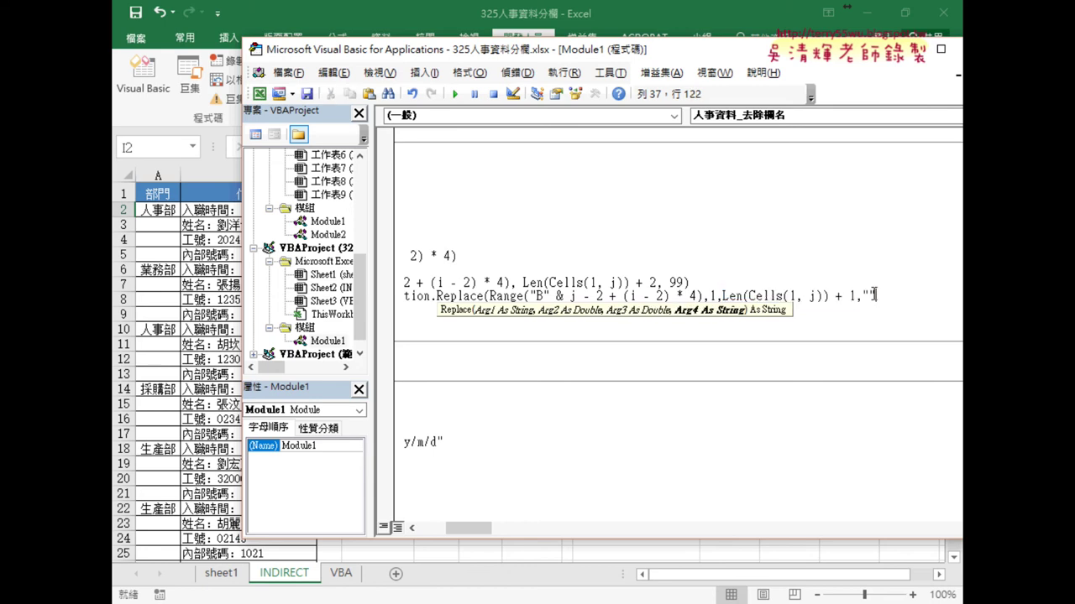
pyautogui.click(804, 373)
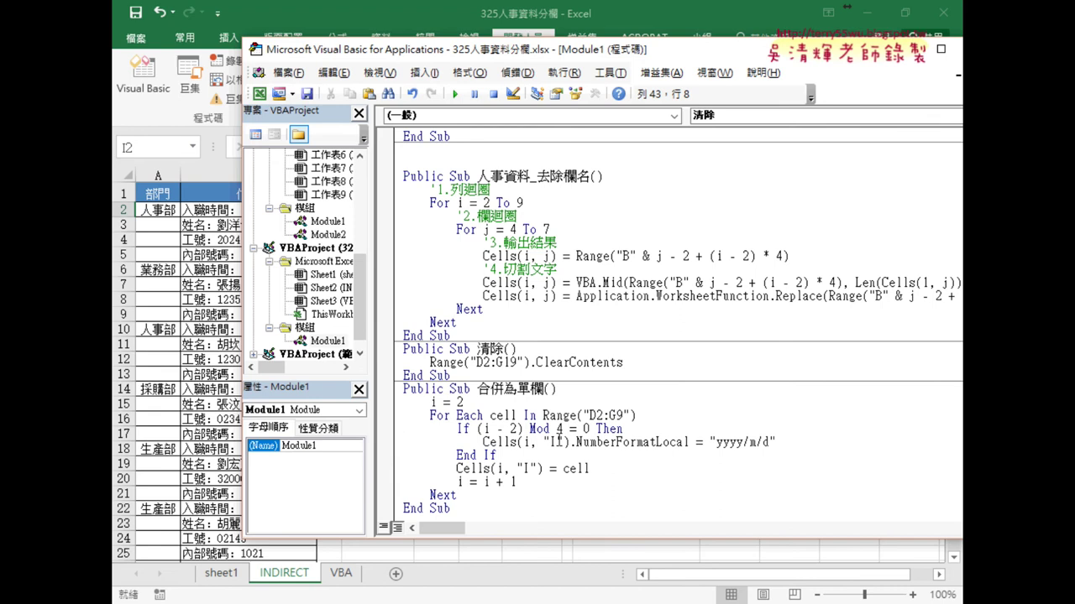
# Widen the code pane and highlight Application.WorksheetFunction and then Replace on the line
pyautogui.moveTo(372, 216); pyautogui.dragTo(299, 217)
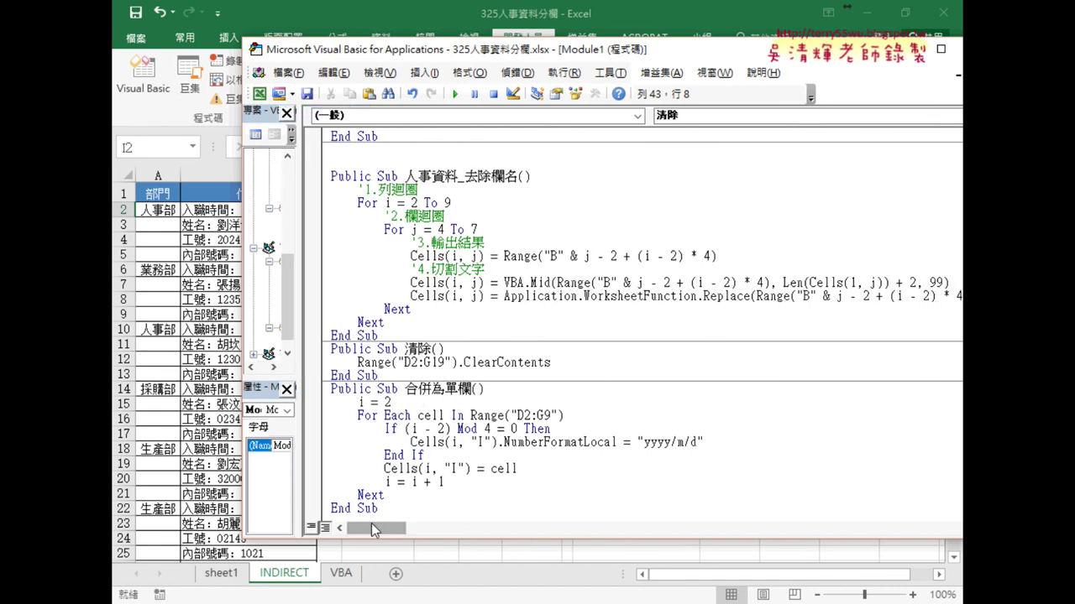
pyautogui.moveTo(374, 529); pyautogui.dragTo(396, 529)
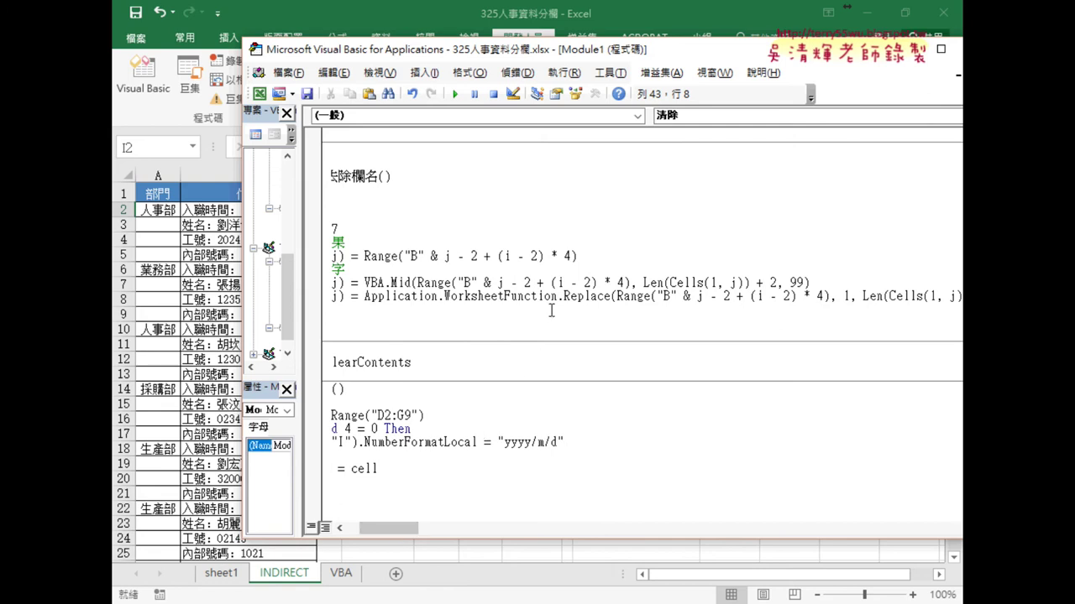
pyautogui.moveTo(364, 297); pyautogui.dragTo(564, 297)
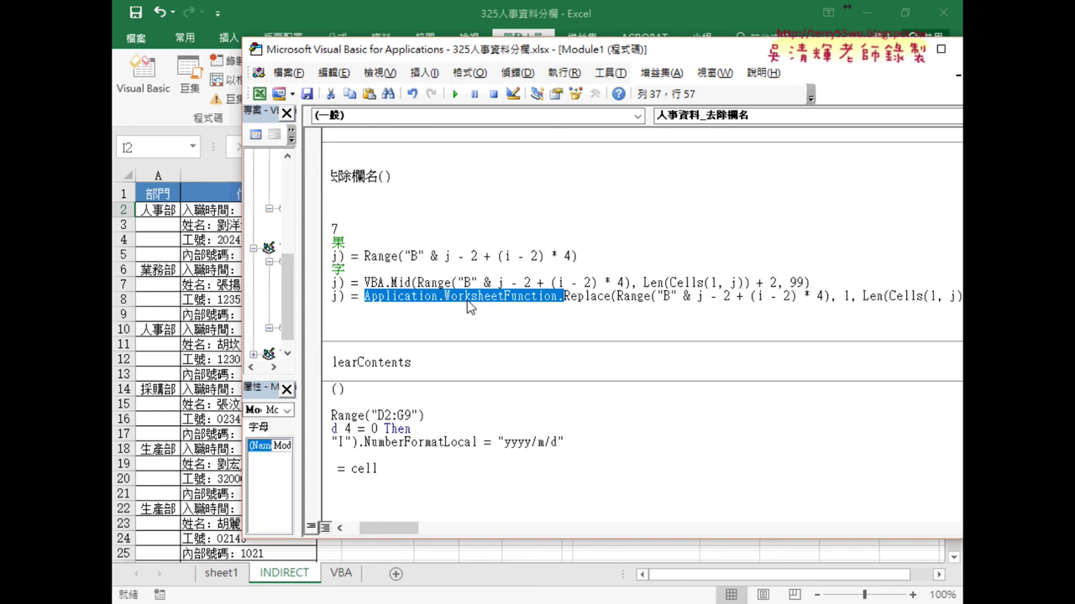
pyautogui.click(563, 297)
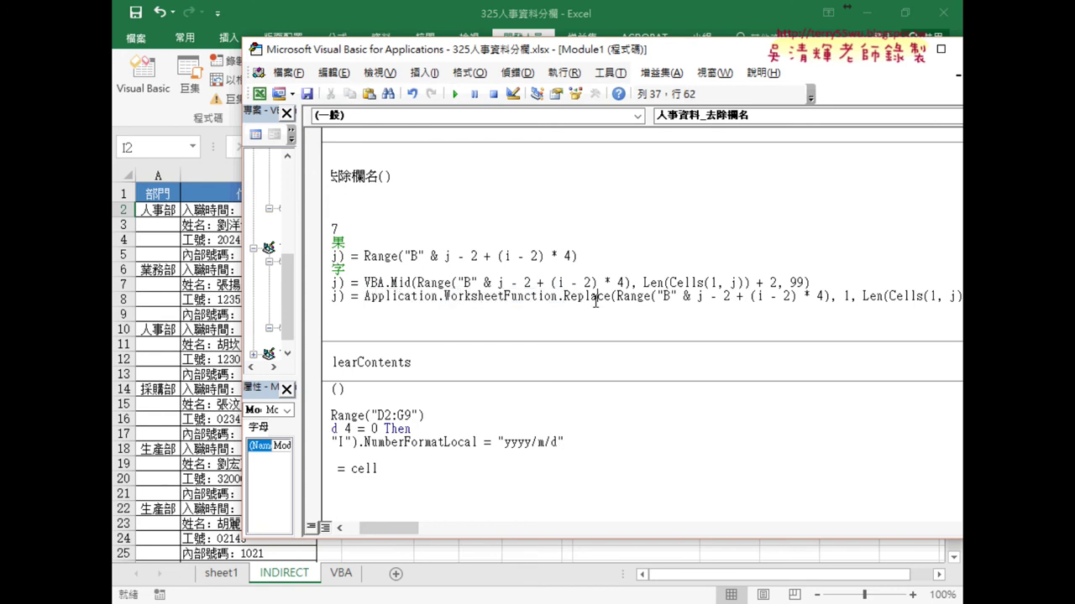
pyautogui.moveTo(564, 296); pyautogui.dragTo(610, 297)
pyautogui.moveTo(529, 51); pyautogui.dragTo(672, 54)
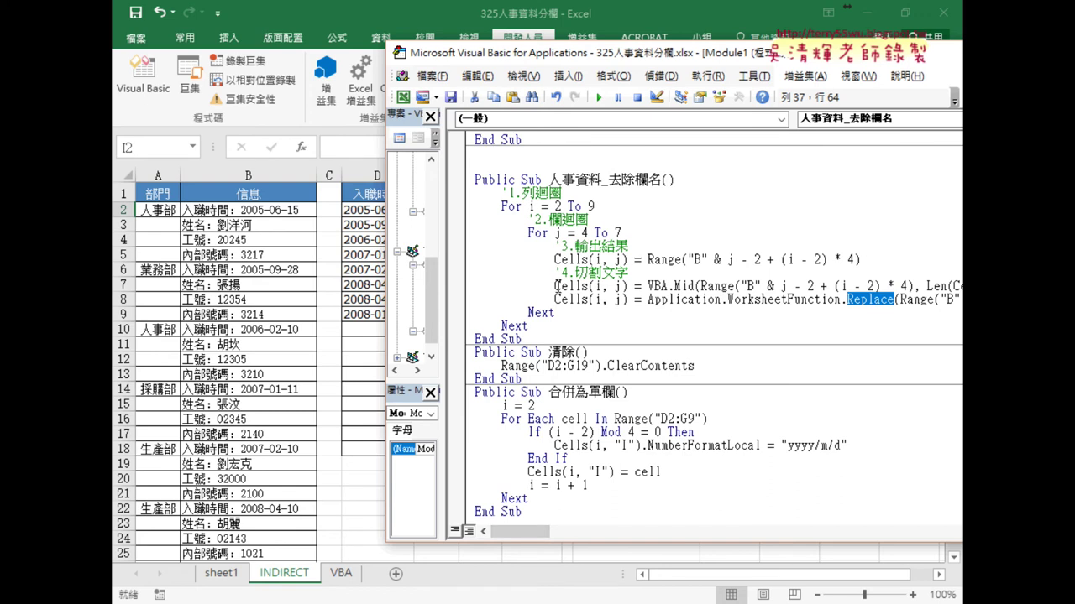
# Comment out the old Mid line with an apostrophe
pyautogui.click(557, 287)
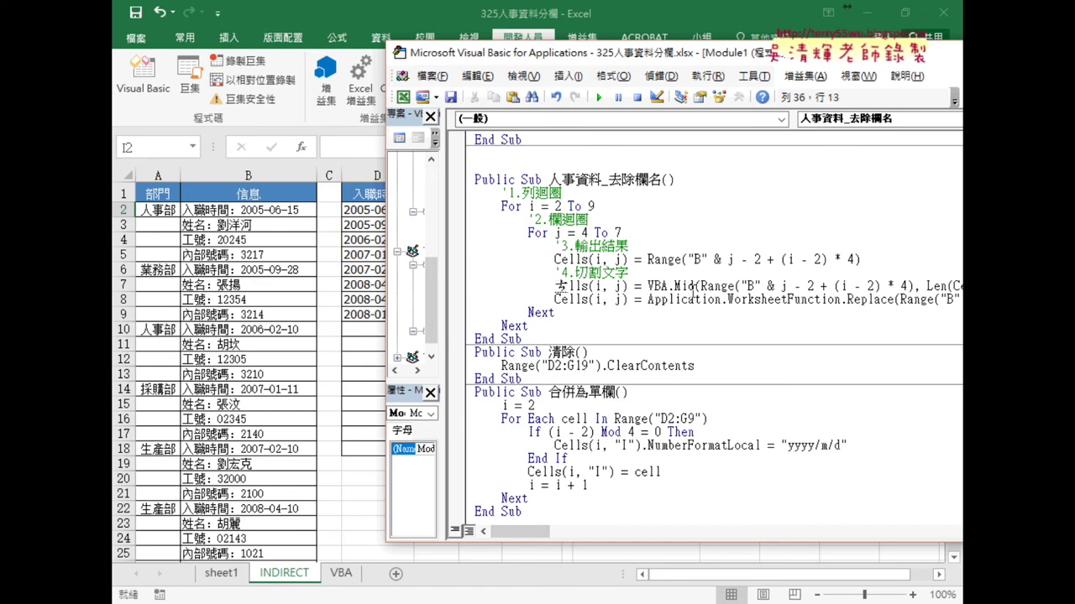
pyautogui.write("'")
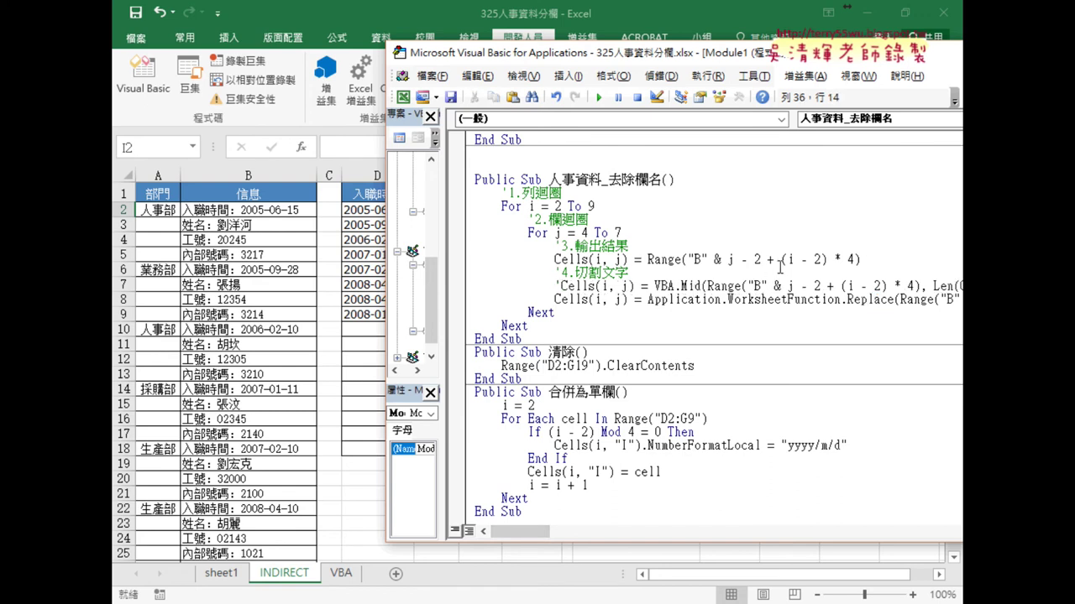
pyautogui.click(712, 328)
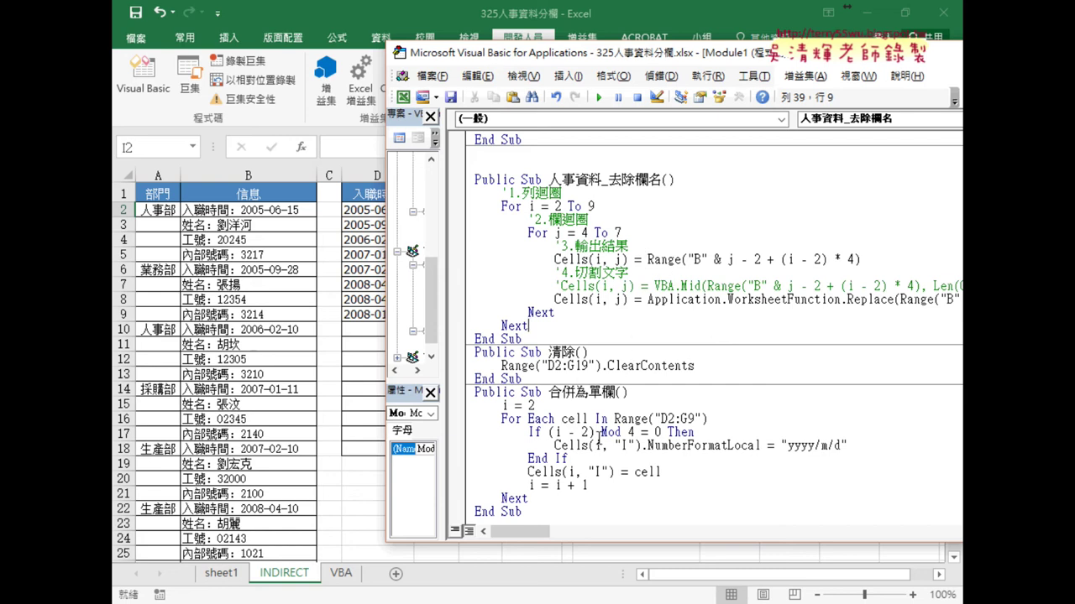
pyautogui.scroll(-1, 599, 438)
# Run 清除 to empty D2:G19, then run 人事資料_去除欄名 to refill D2:G9
pyautogui.click(577, 352)
pyautogui.click(599, 97)
pyautogui.moveTo(607, 59); pyautogui.dragTo(785, 56)
pyautogui.click(785, 140)
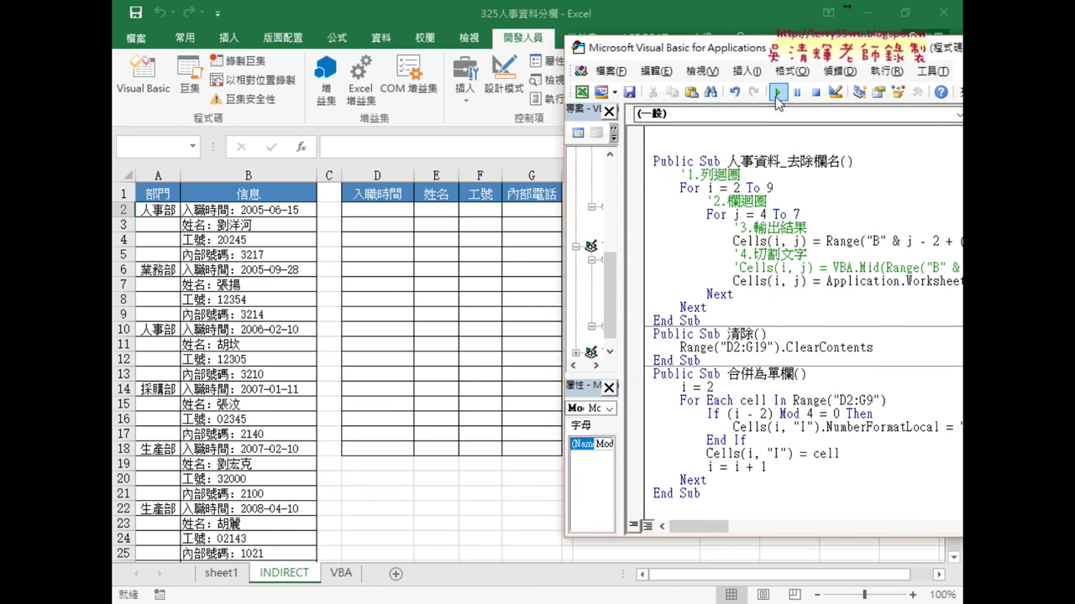
pyautogui.click(778, 92)
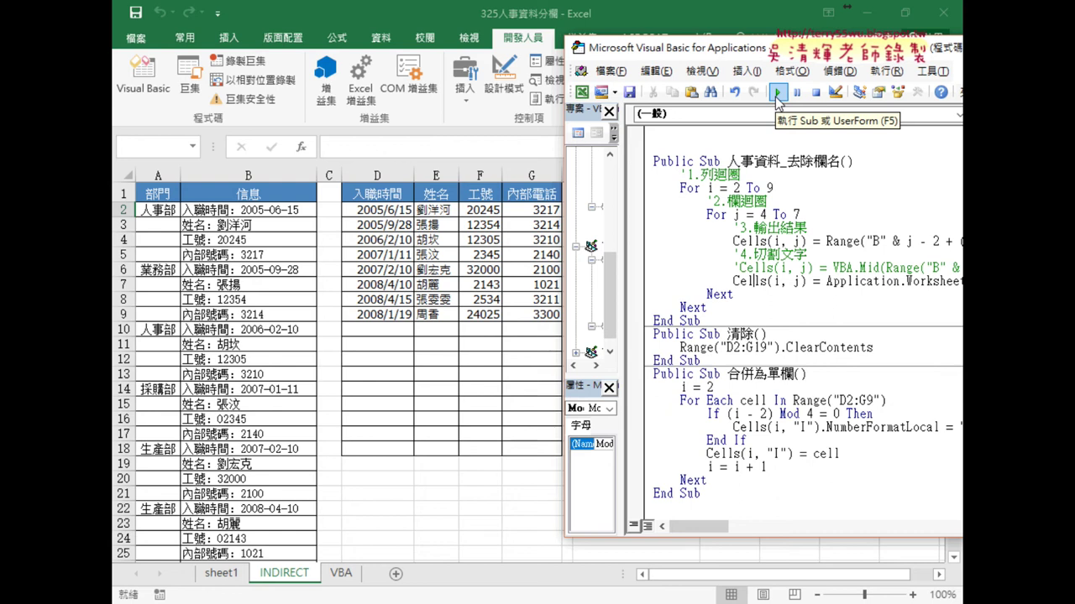
pyautogui.moveTo(817, 51); pyautogui.dragTo(384, 44)
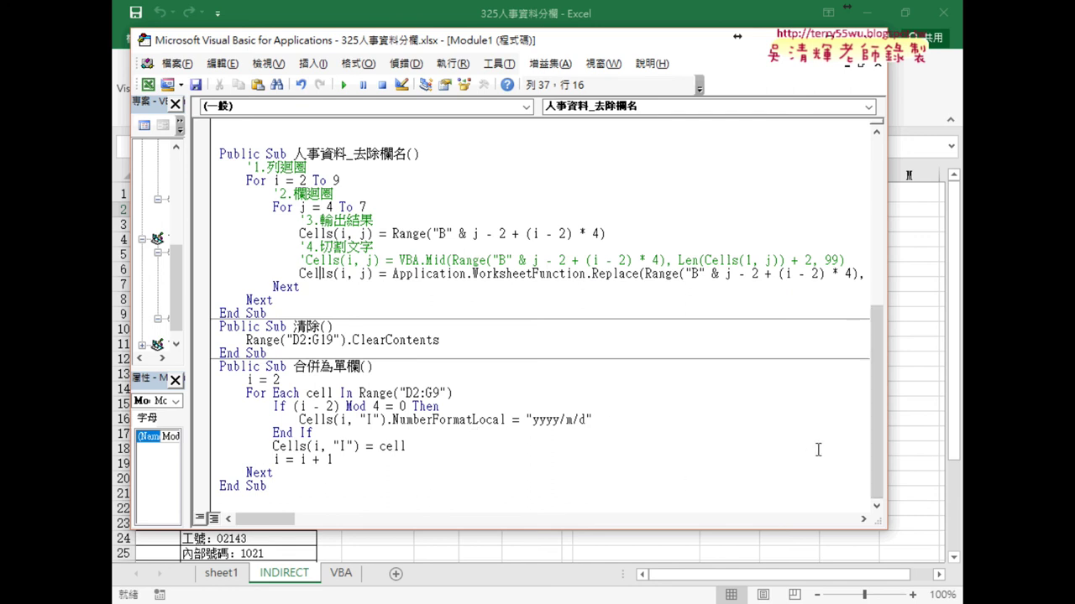
# Widen the code window and delete everything after Application on line 7
pyautogui.moveTo(886, 440); pyautogui.dragTo(959, 440)
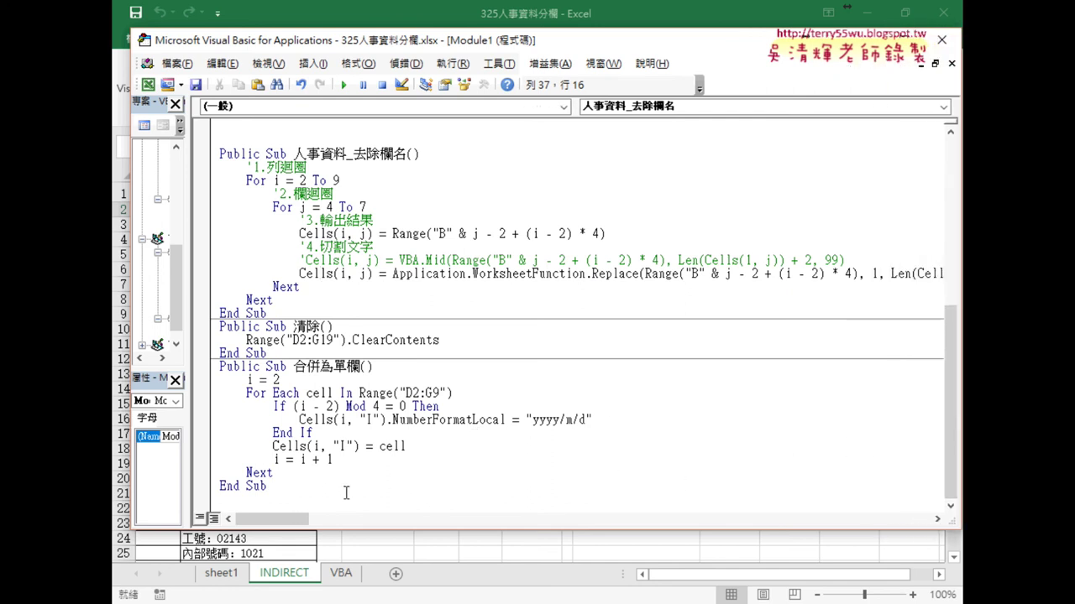
pyautogui.moveTo(290, 519); pyautogui.dragTo(297, 520)
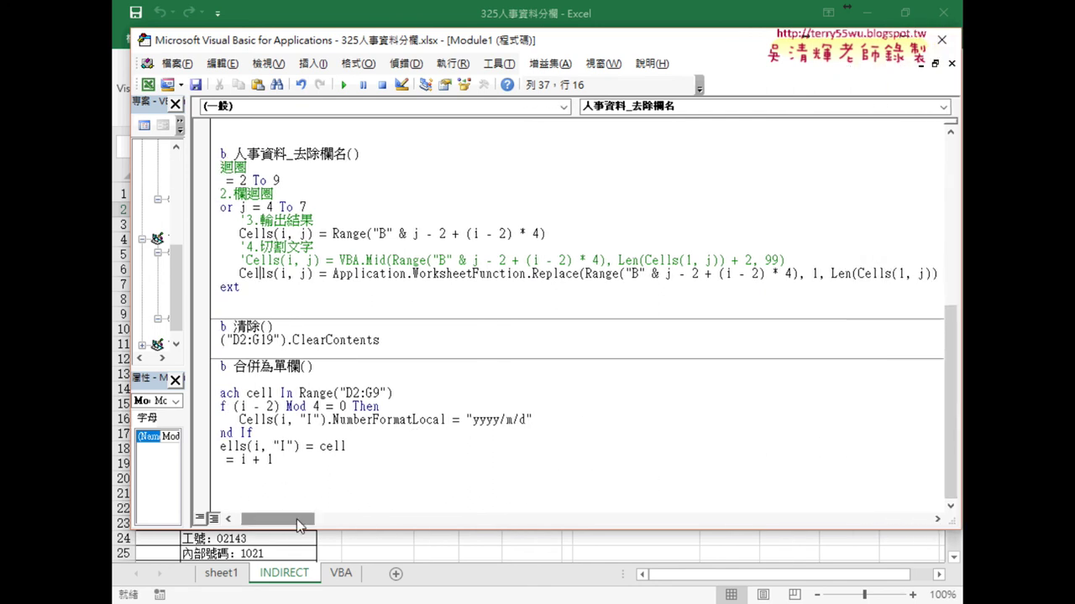
pyautogui.moveTo(332, 273); pyautogui.dragTo(406, 275)
pyautogui.click(409, 276)
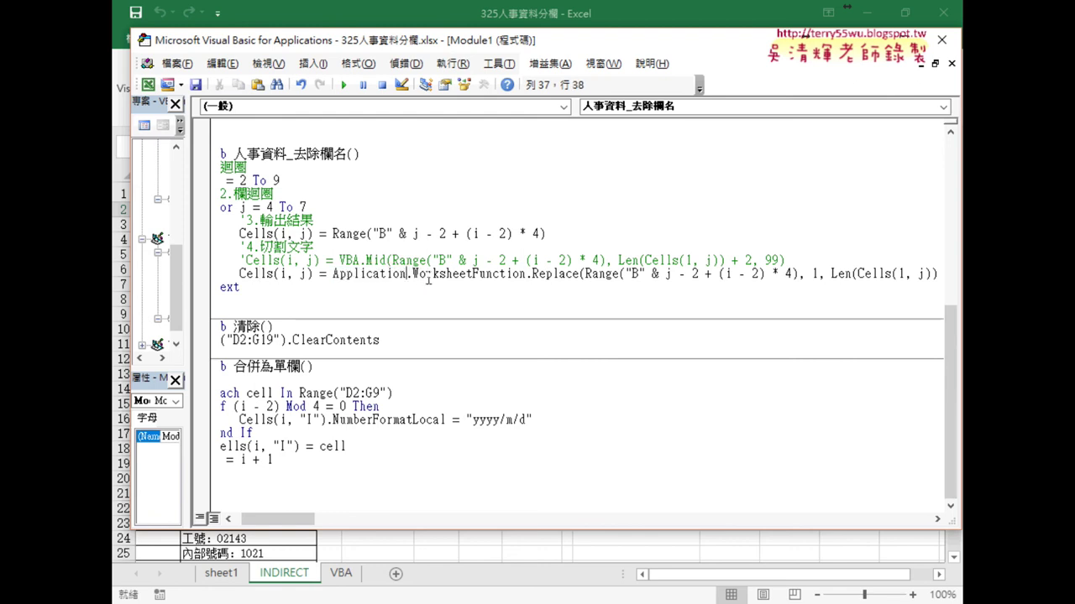
pyautogui.hotkey('shift', 'End')
pyautogui.press('Delete')
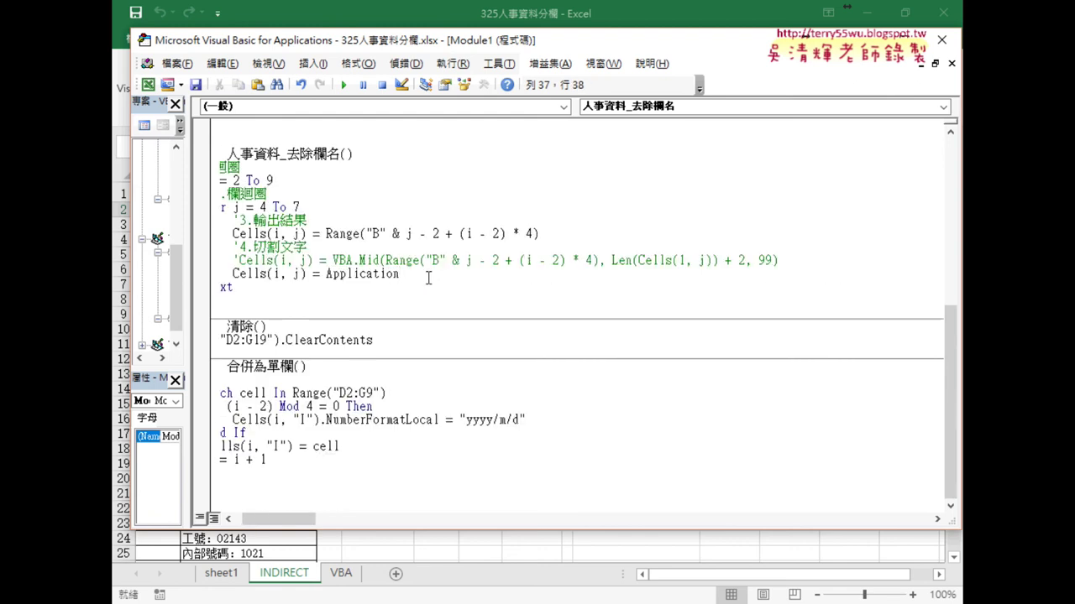
# Retype .WorksheetFunction.Replace( using IntelliSense suggestions to show the argument hint
pyautogui.write('.w')
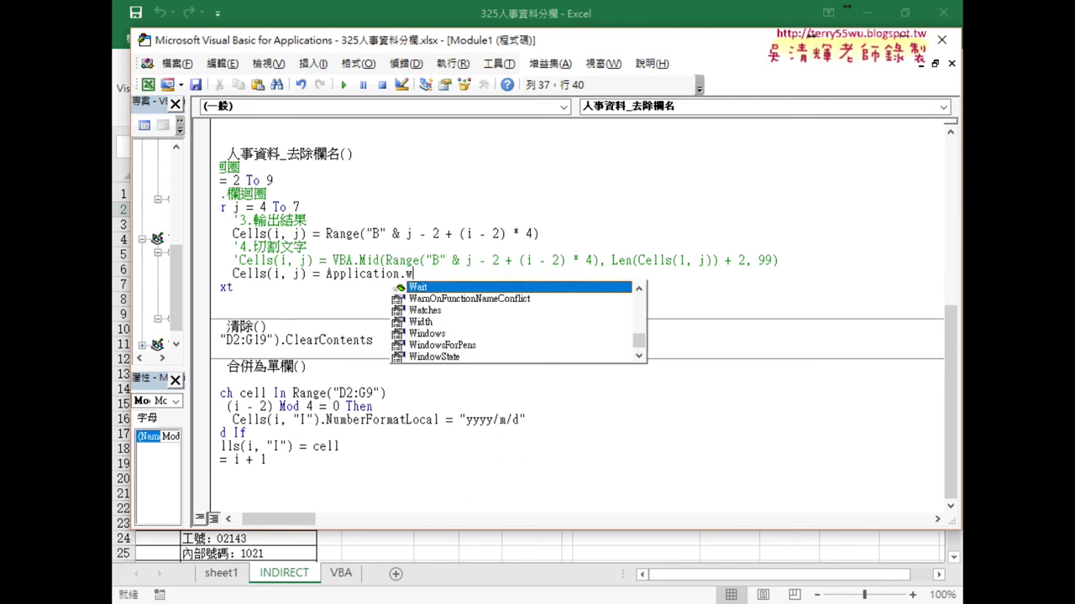
pyautogui.write('o')
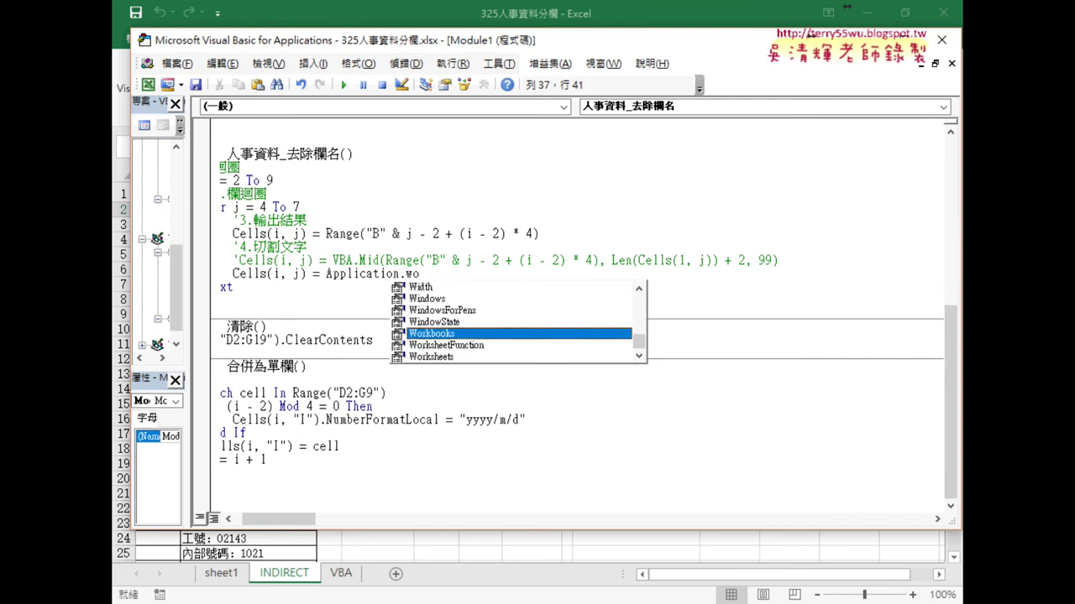
pyautogui.click(462, 346)
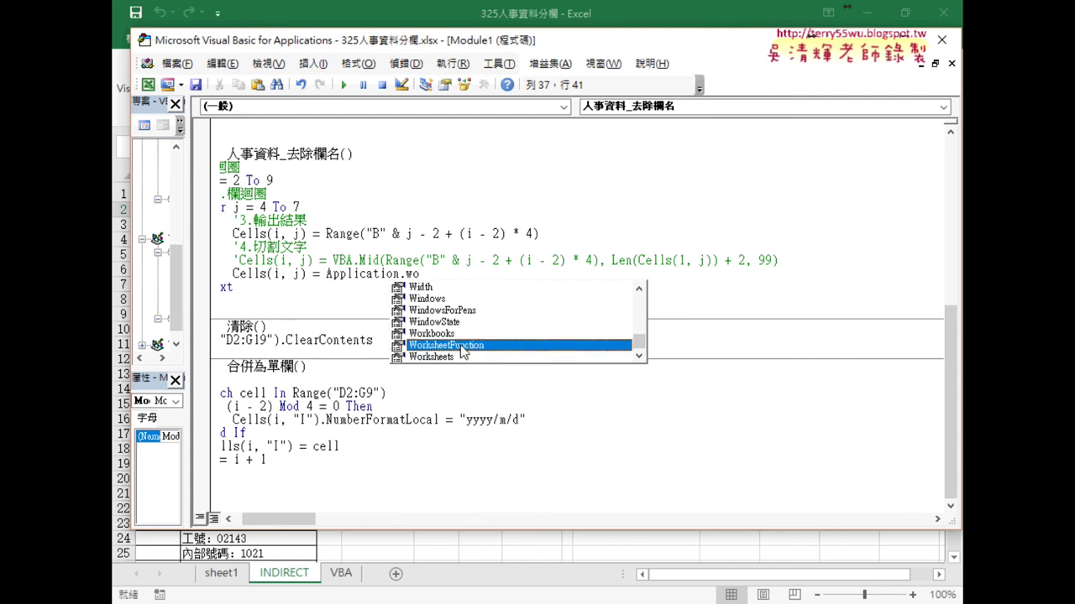
pyautogui.doubleClick(462, 346)
pyautogui.write('.')
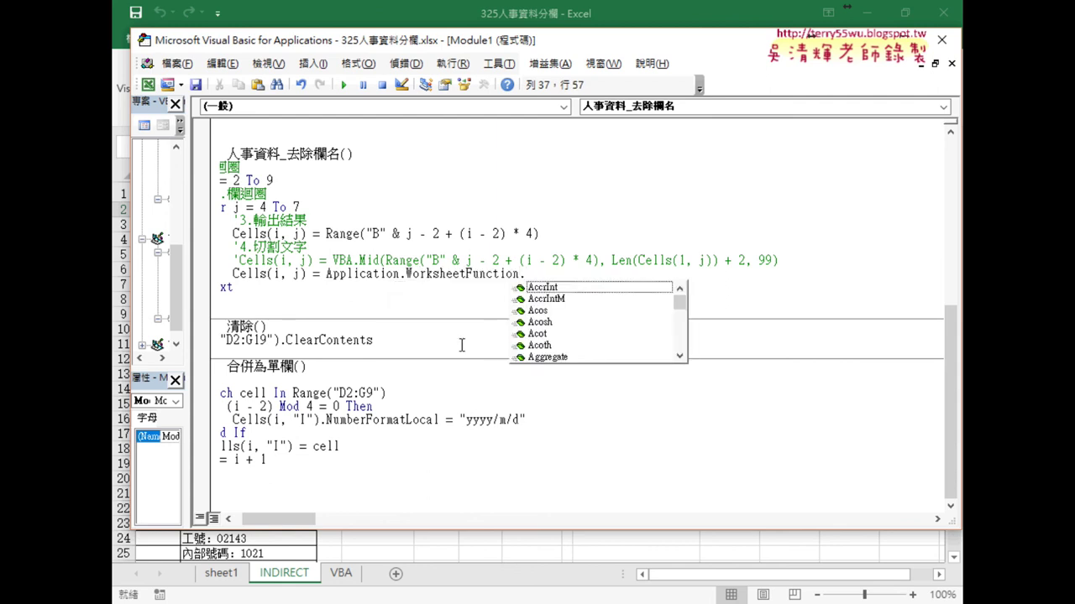
pyautogui.write('re')
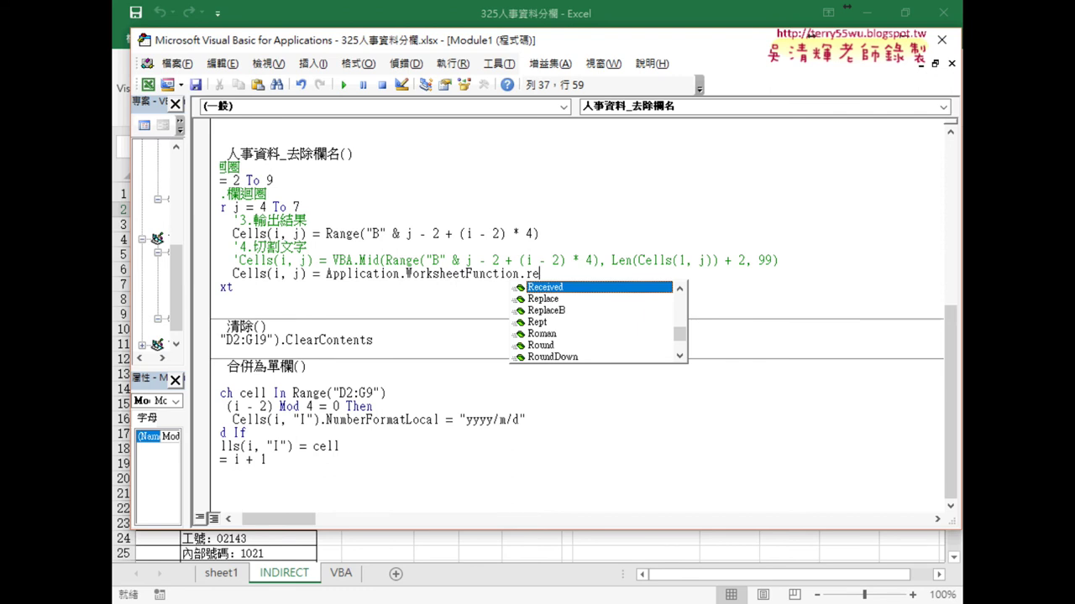
pyautogui.click(543, 299)
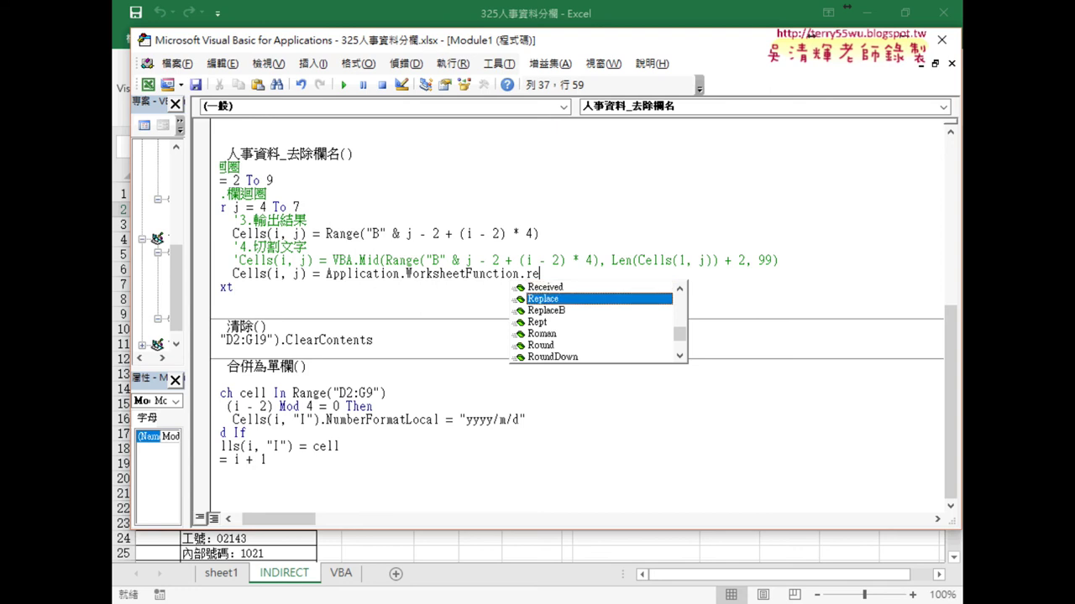
pyautogui.doubleClick(562, 298)
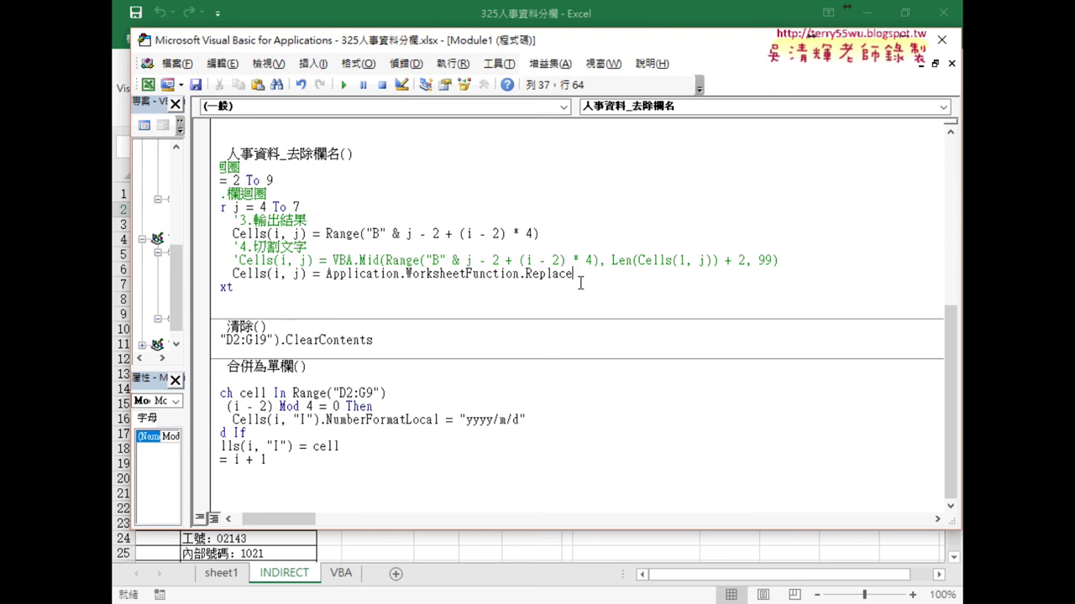
pyautogui.write('(')
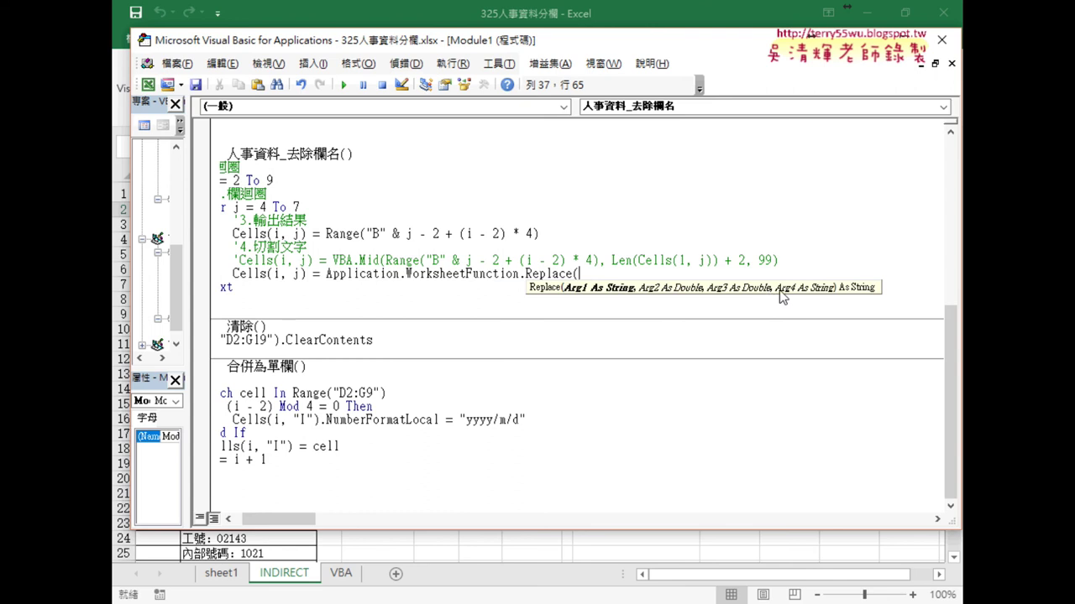
pyautogui.click(509, 540)
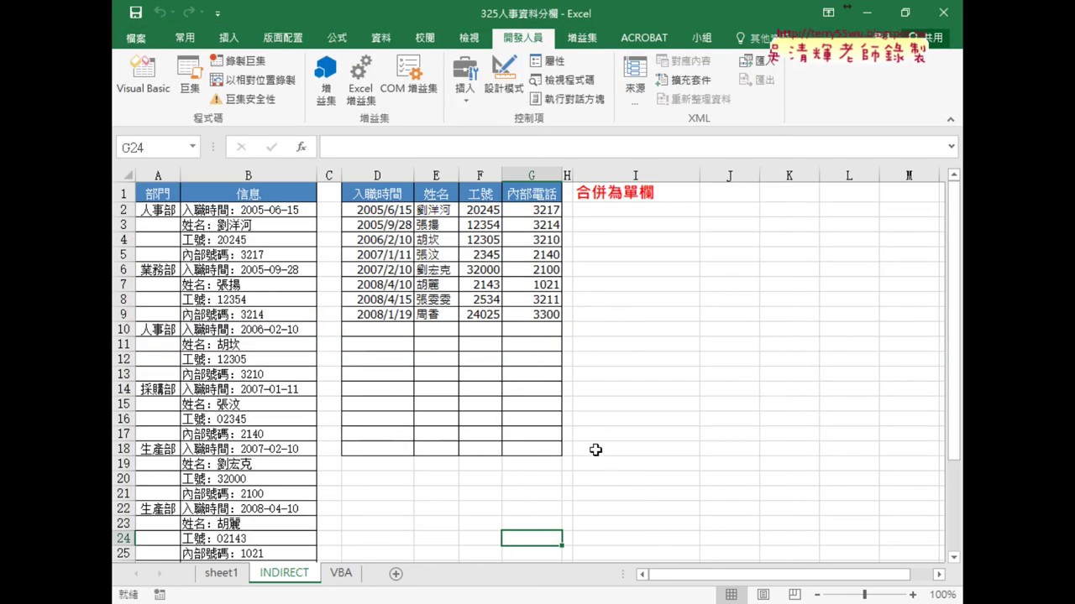
# View the REPLACE function's four arguments from I2, cancel without entering, and return to the VBA editor
pyautogui.click(628, 205)
pyautogui.click(300, 147)
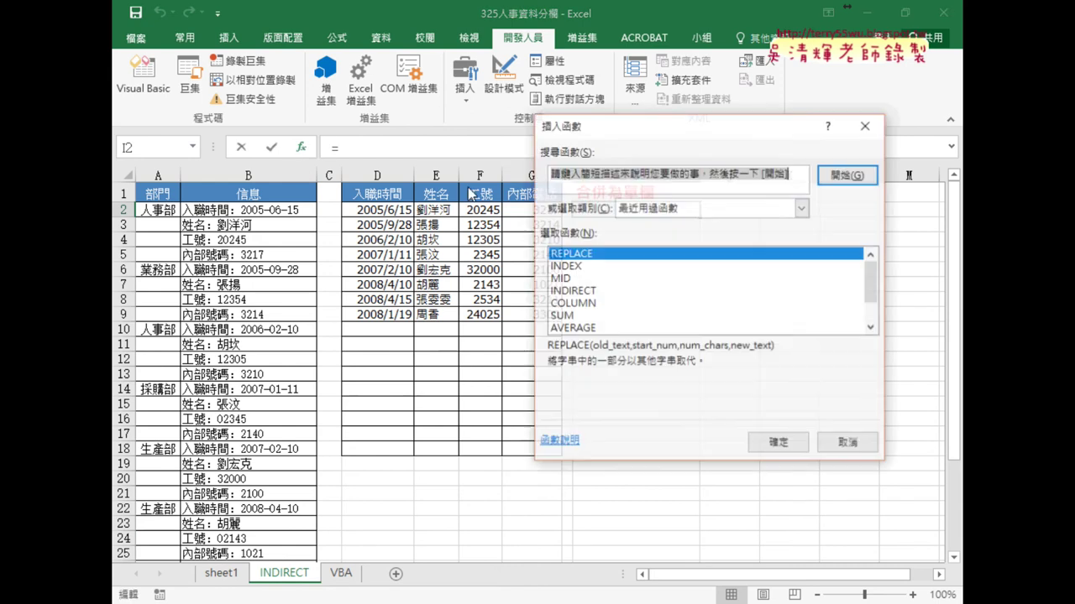
pyautogui.doubleClick(631, 253)
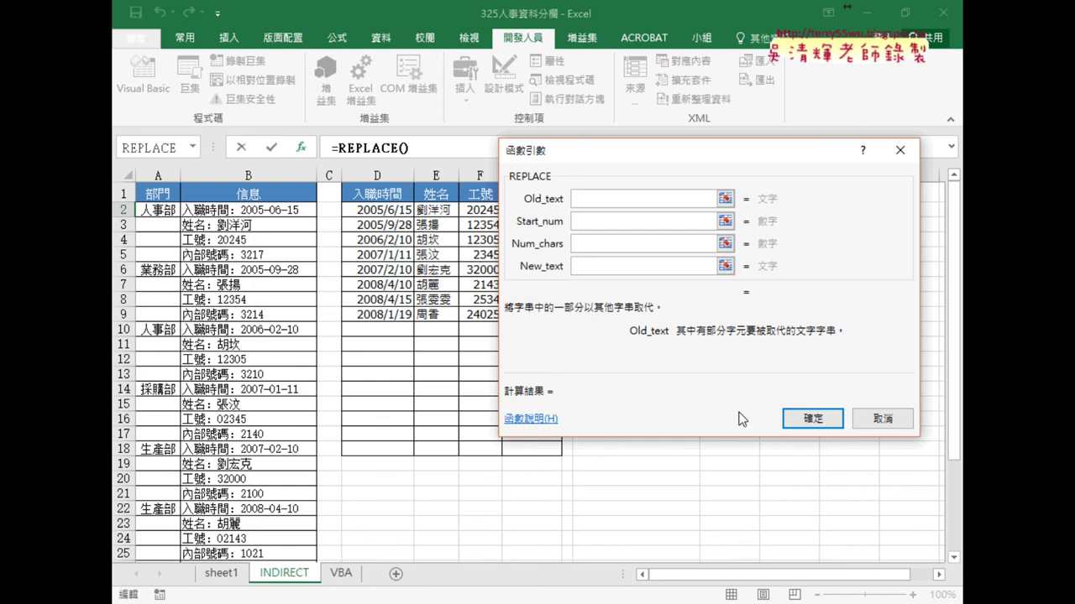
pyautogui.click(882, 419)
pyautogui.moveTo(638, 602)
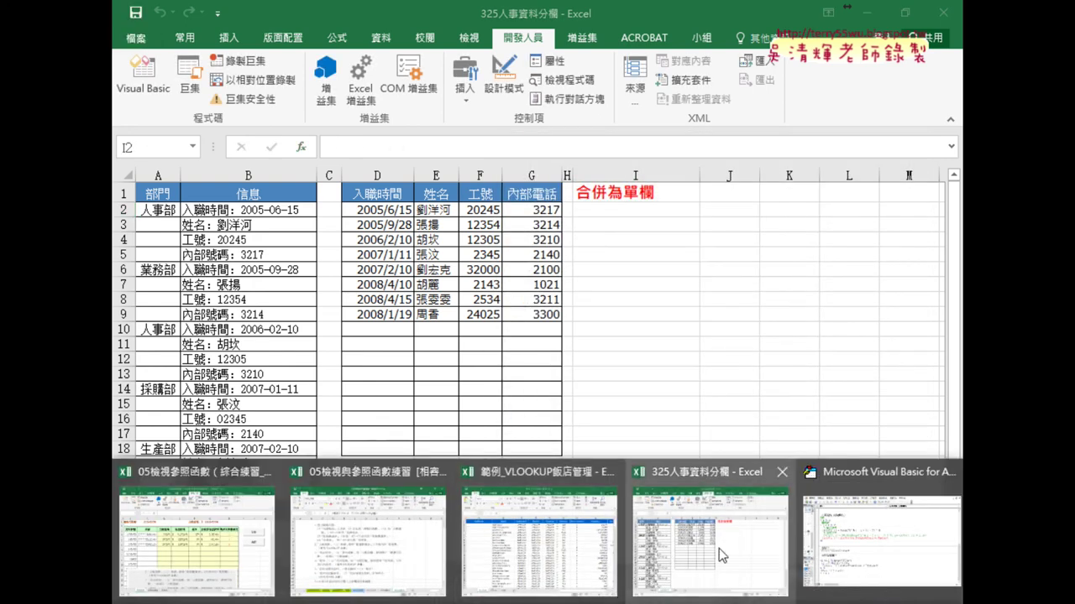
pyautogui.click(848, 537)
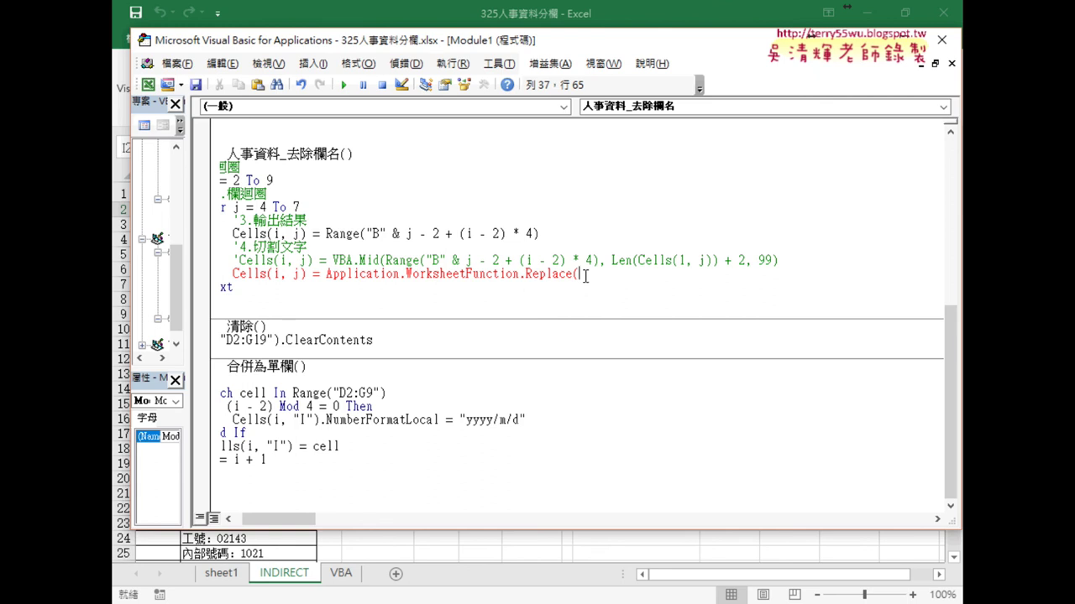
pyautogui.moveTo(581, 274); pyautogui.dragTo(572, 275)
pyautogui.write('(')
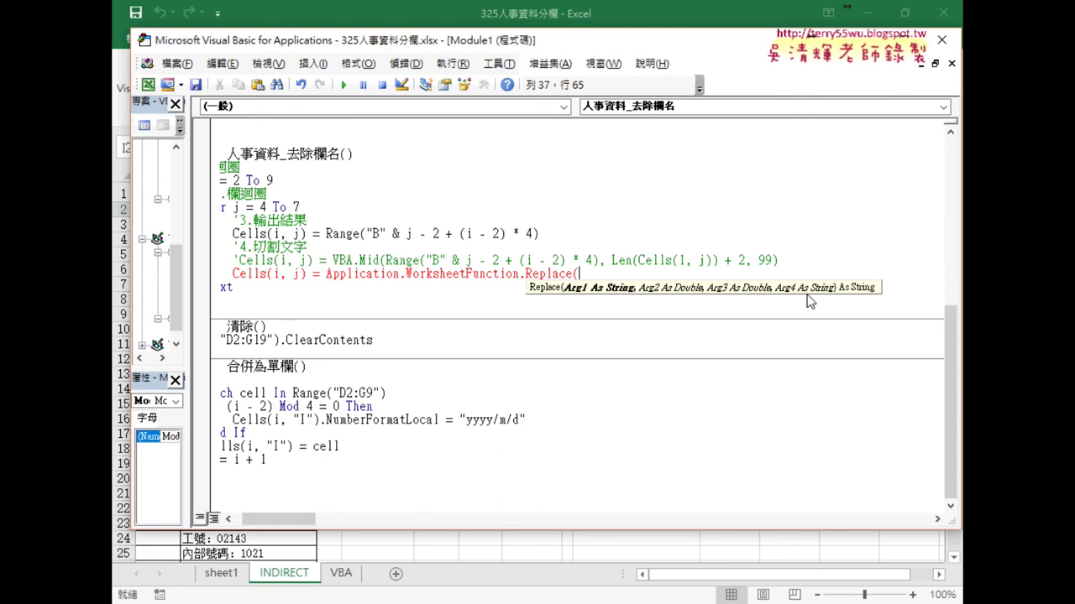
# Undo back to the full Replace line ending Len(Cells(1, j)) + 1, "")
pyautogui.press('BackSpace')
pyautogui.press('BackSpace')
pyautogui.press('BackSpace')
pyautogui.press('BackSpace')
pyautogui.press('BackSpace')
pyautogui.press('BackSpace')
pyautogui.press('BackSpace')
pyautogui.press('BackSpace')
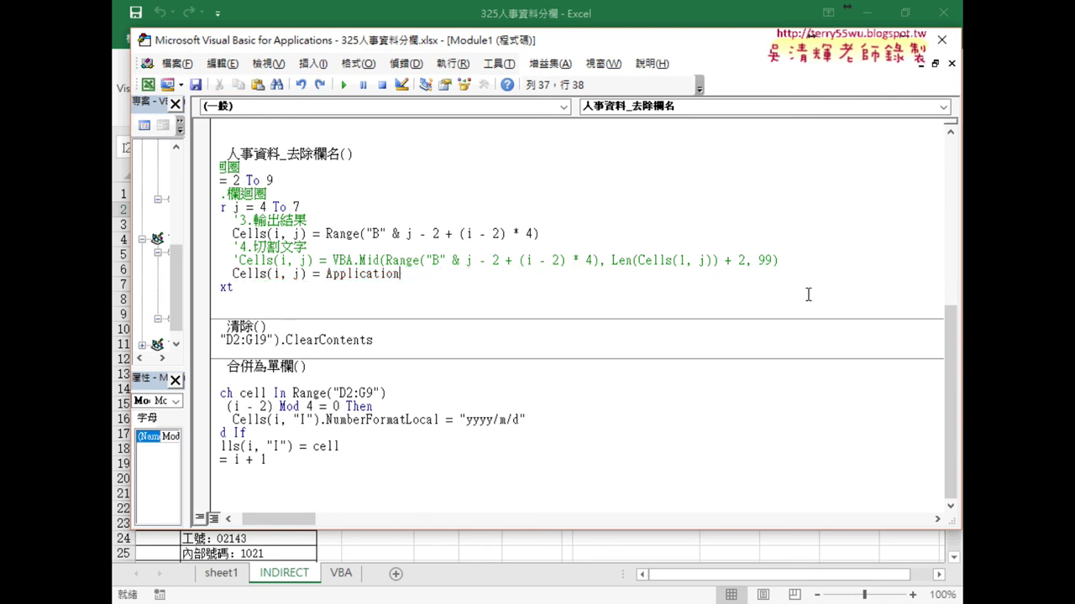
pyautogui.hotkey('ctrl', 'z')
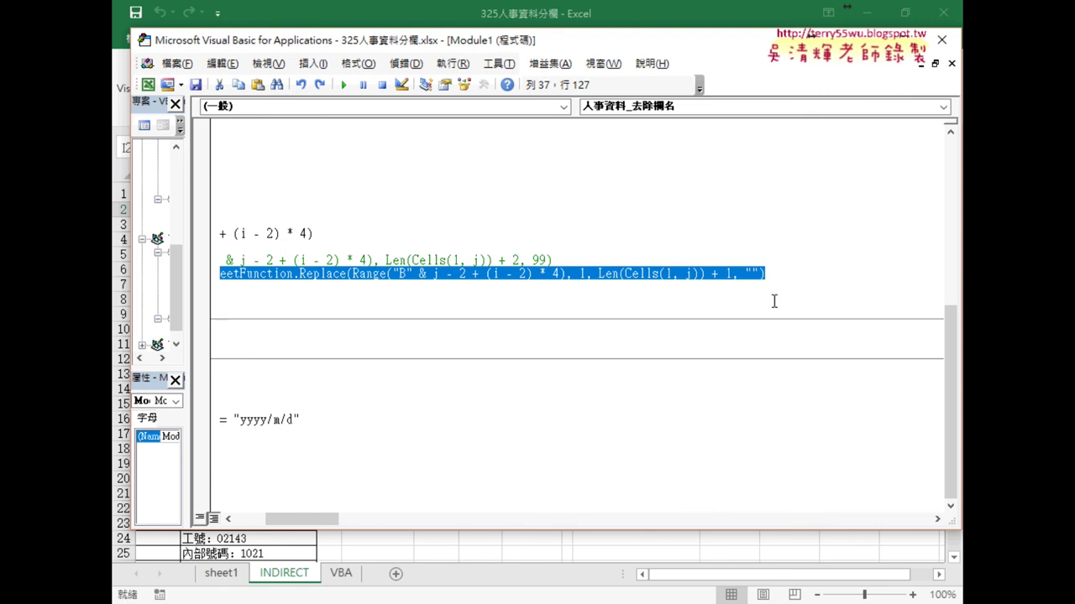
pyautogui.moveTo(316, 519); pyautogui.dragTo(286, 520)
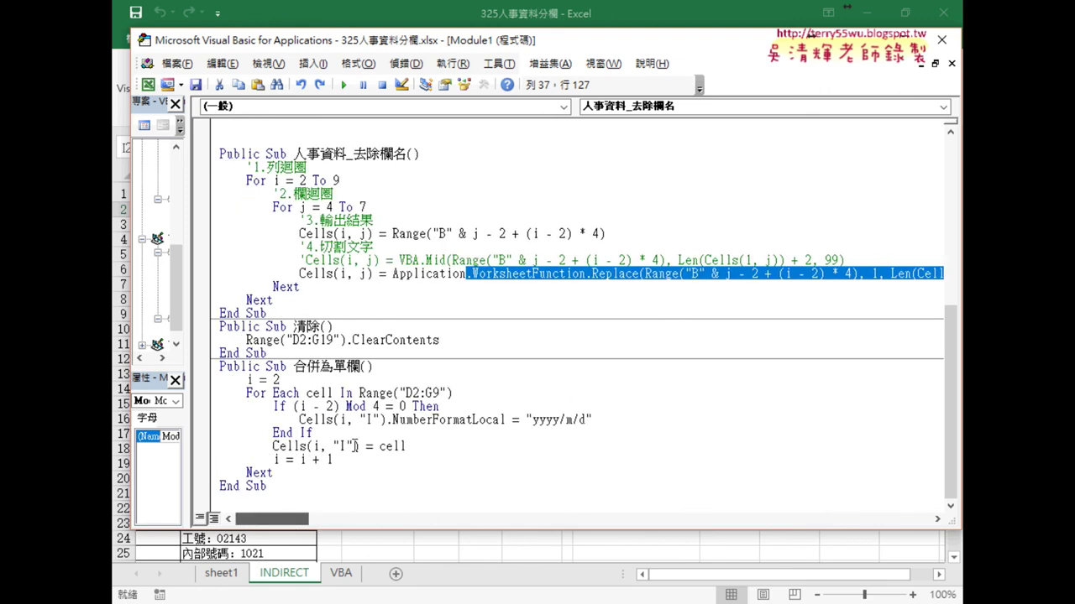
pyautogui.click(478, 304)
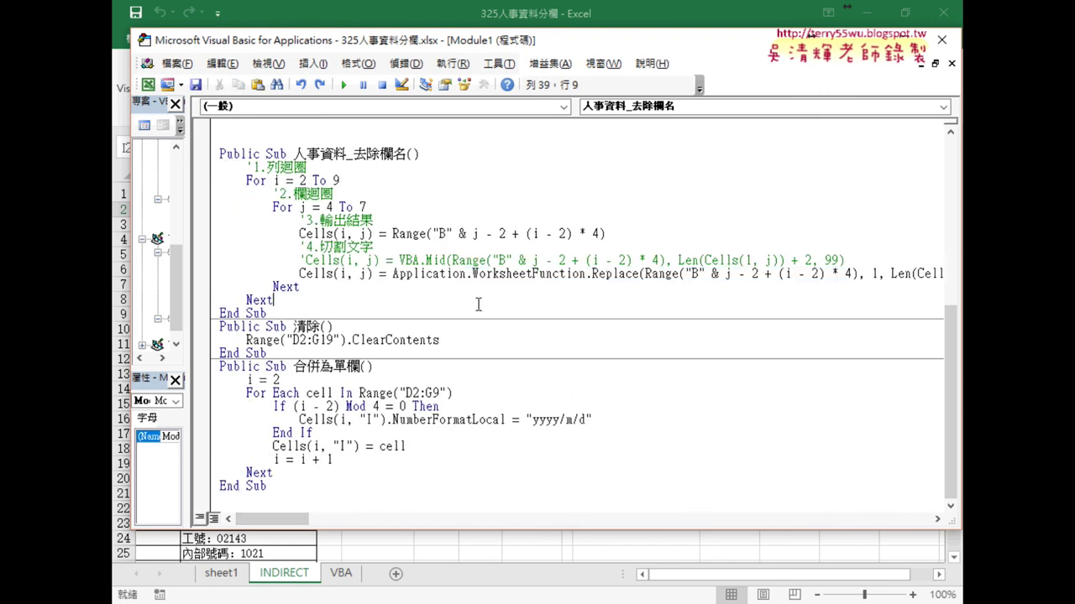